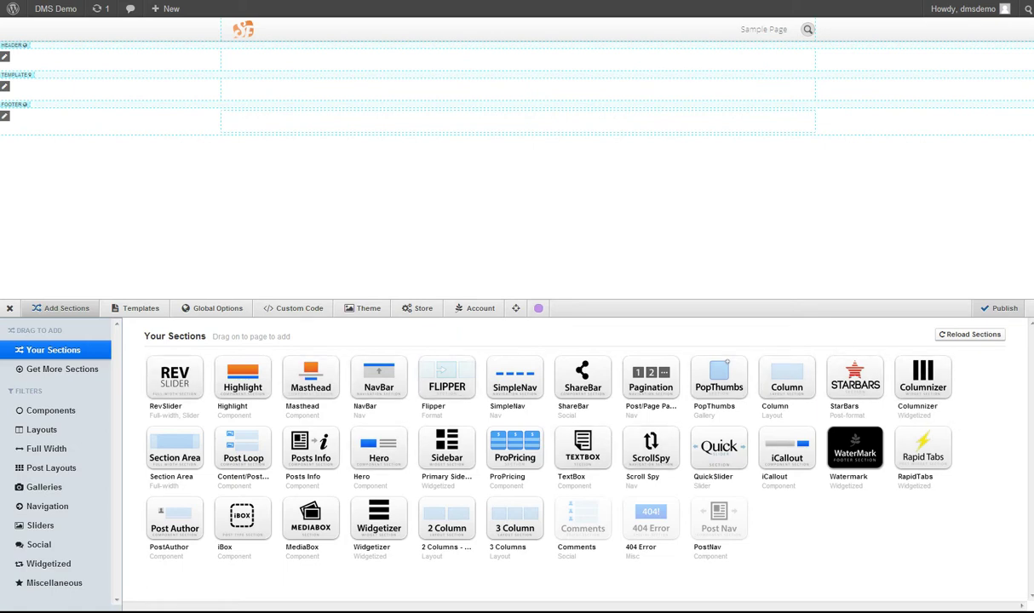
- Examine the global NavBar settings, including the image notes and the available theme and menu choices
{"action": "mouse_move", "coordinate": [18, 86]}
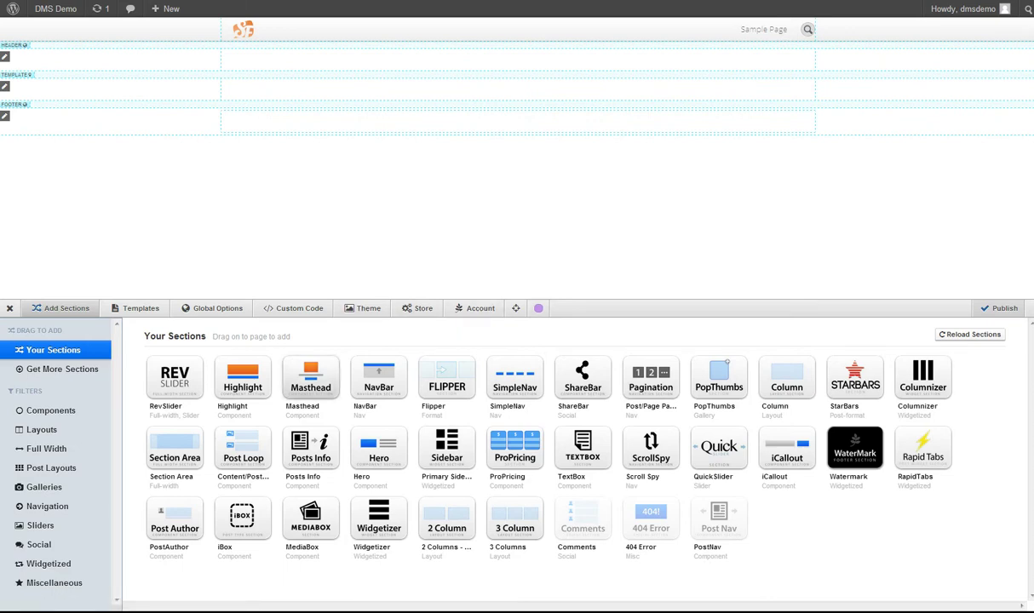
{"action": "left_click", "coordinate": [365, 308]}
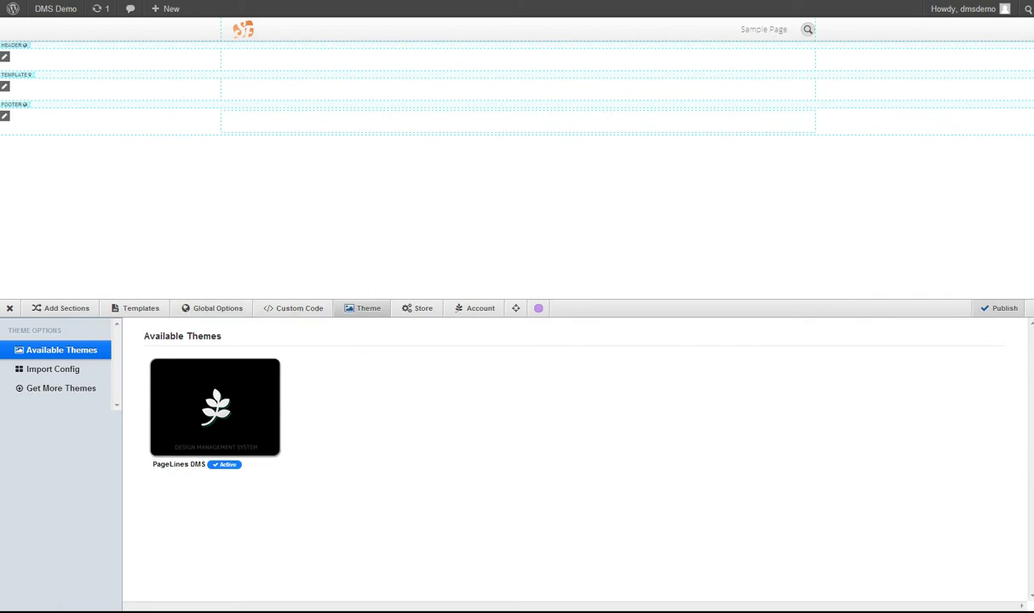
{"action": "left_click", "coordinate": [213, 309]}
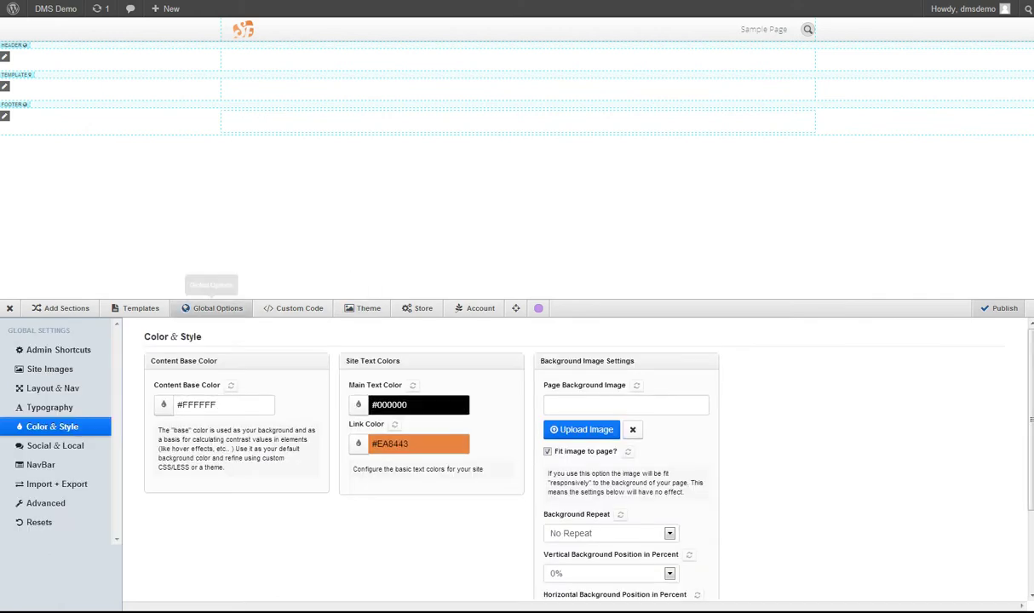
{"action": "left_click", "coordinate": [40, 465]}
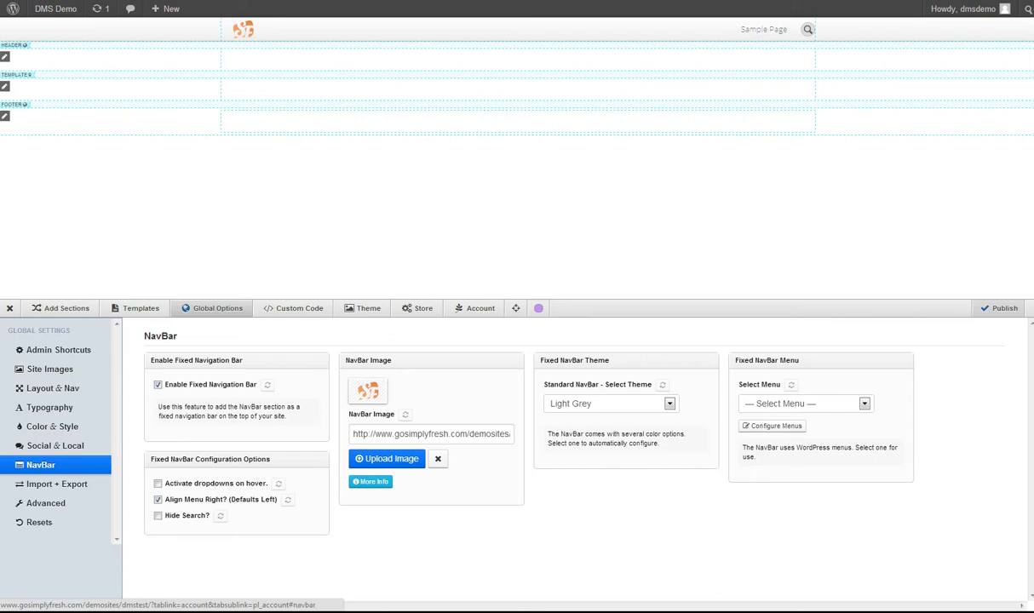
{"action": "left_click", "coordinate": [370, 481]}
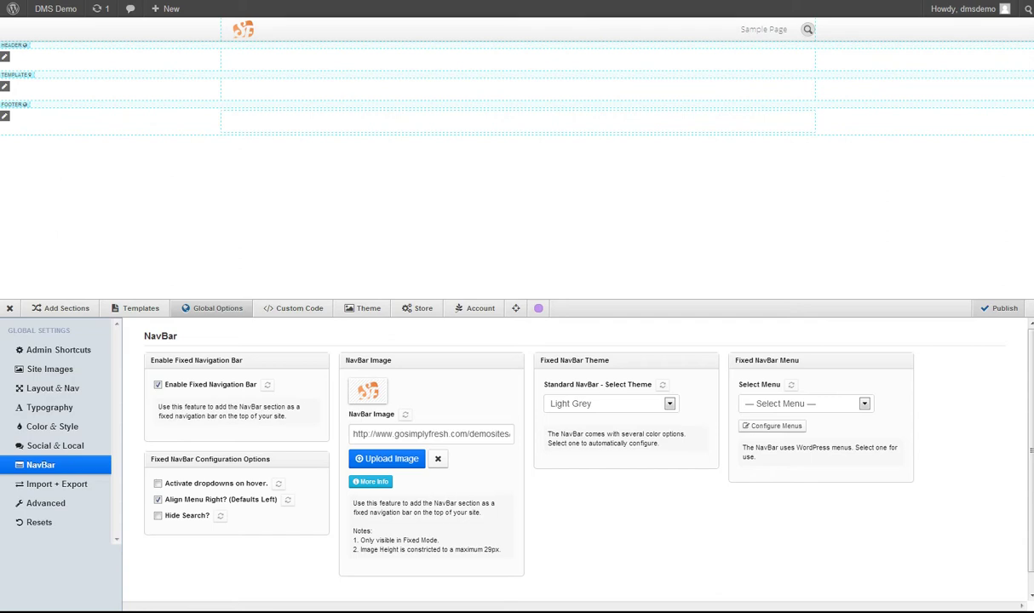
{"action": "left_click", "coordinate": [670, 404]}
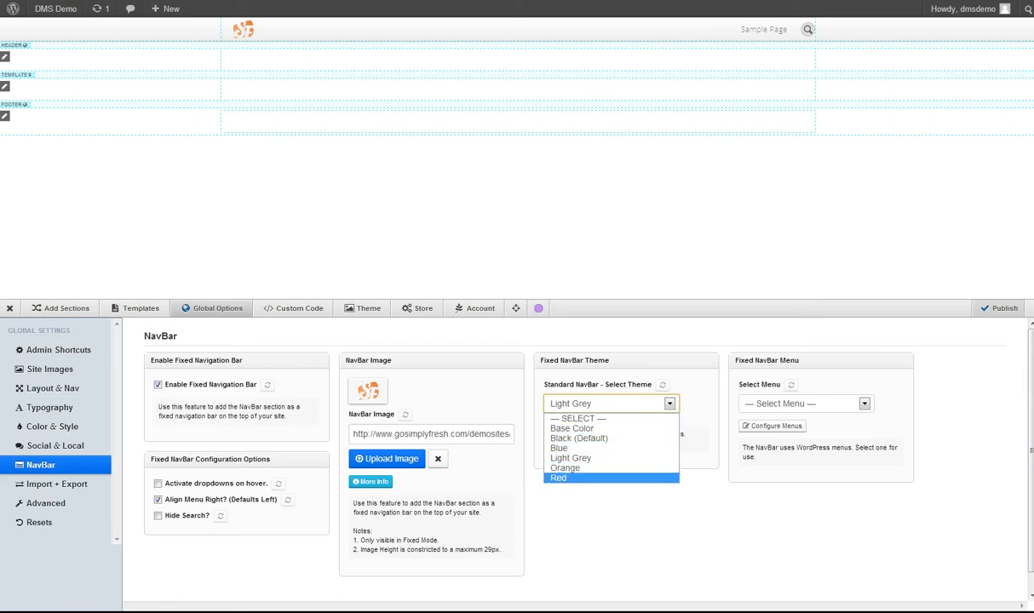
{"action": "left_click", "coordinate": [610, 509]}
{"action": "left_click", "coordinate": [805, 404]}
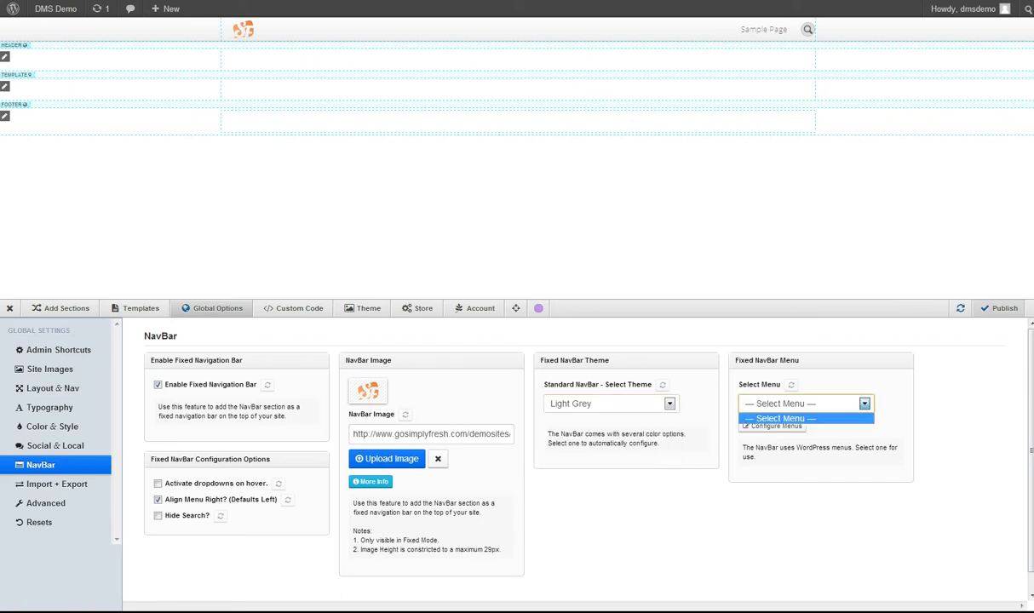
{"action": "left_click", "coordinate": [805, 418]}
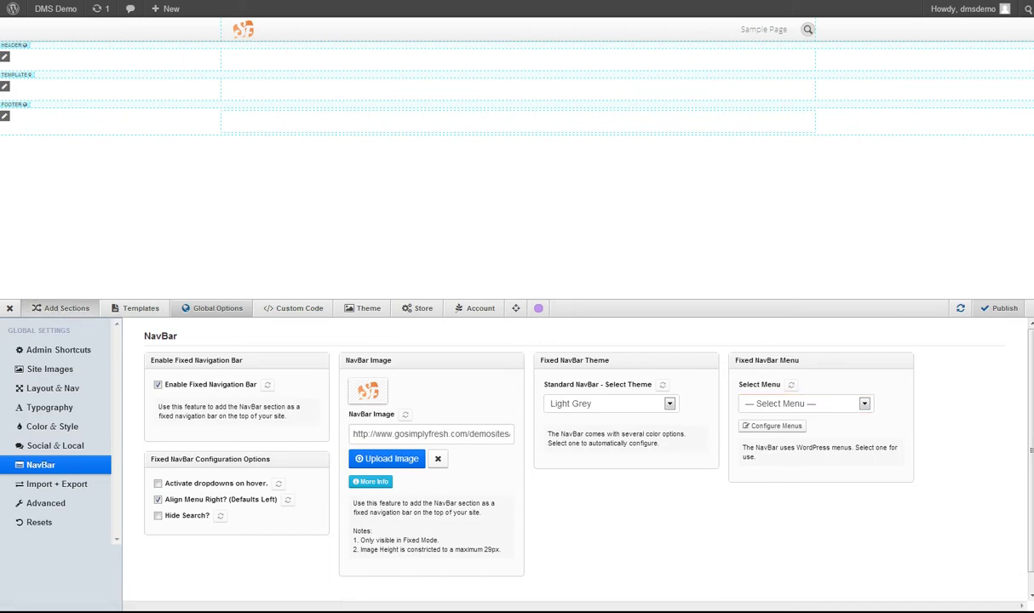
- Add a RevSlider section to the page's header area and preview the page without the editing outlines
{"action": "left_click", "coordinate": [61, 308]}
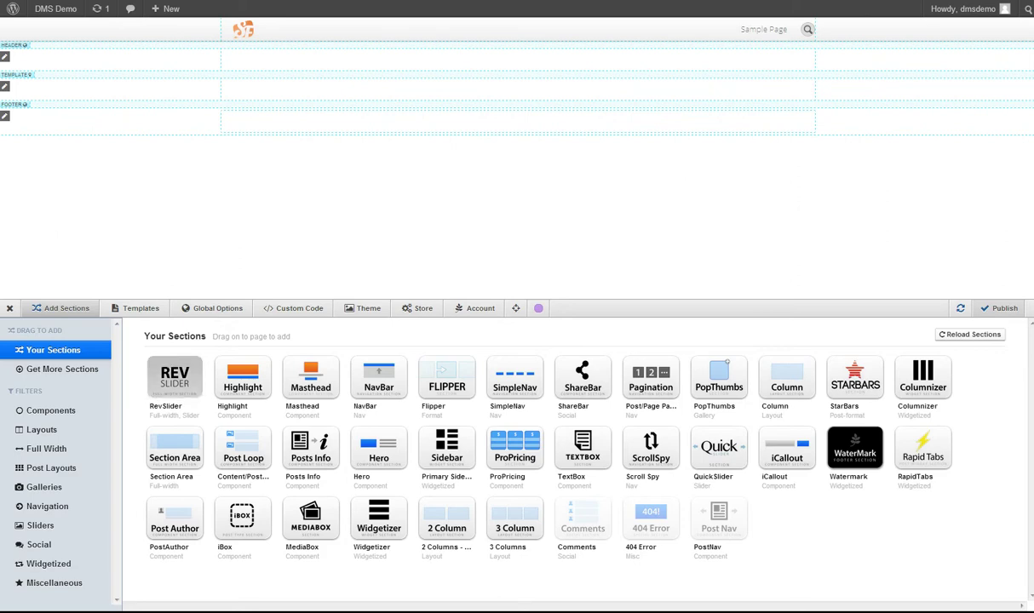
{"action": "left_click_drag", "start_coordinate": [174, 379], "coordinate": [603, 113]}
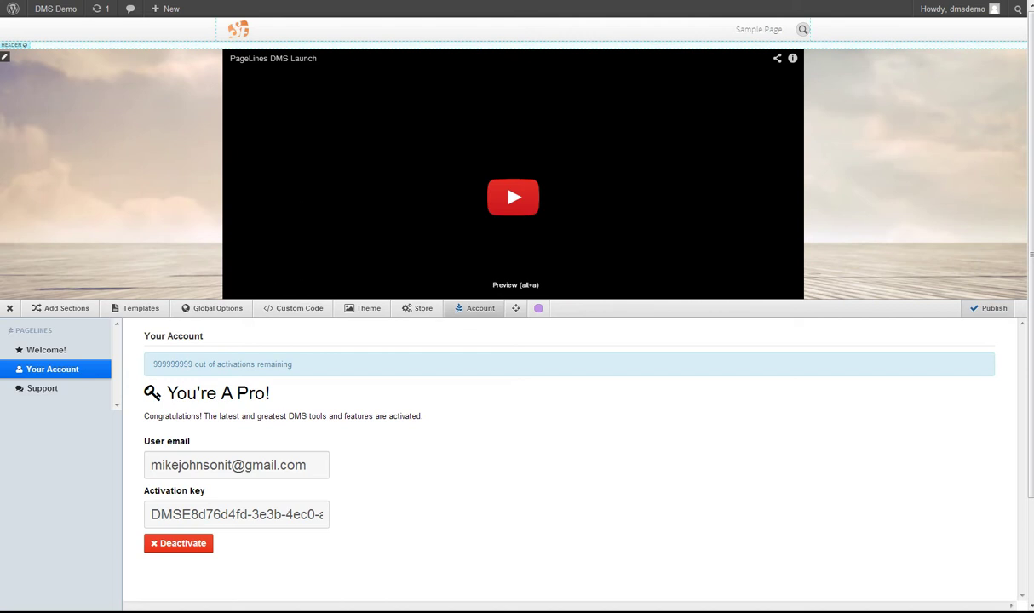
{"action": "left_click", "coordinate": [515, 309]}
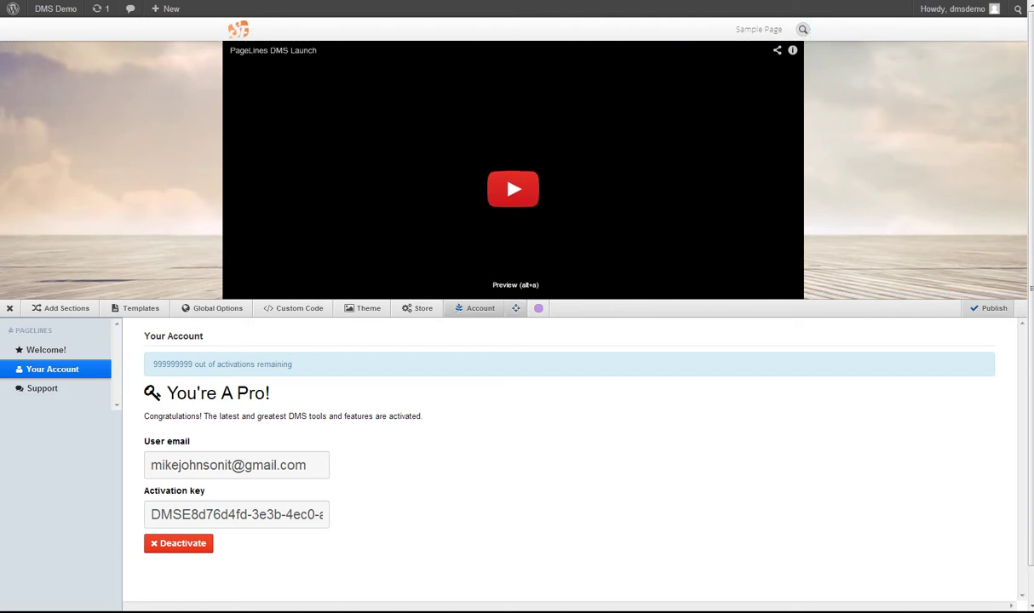
{"action": "left_click", "coordinate": [515, 308]}
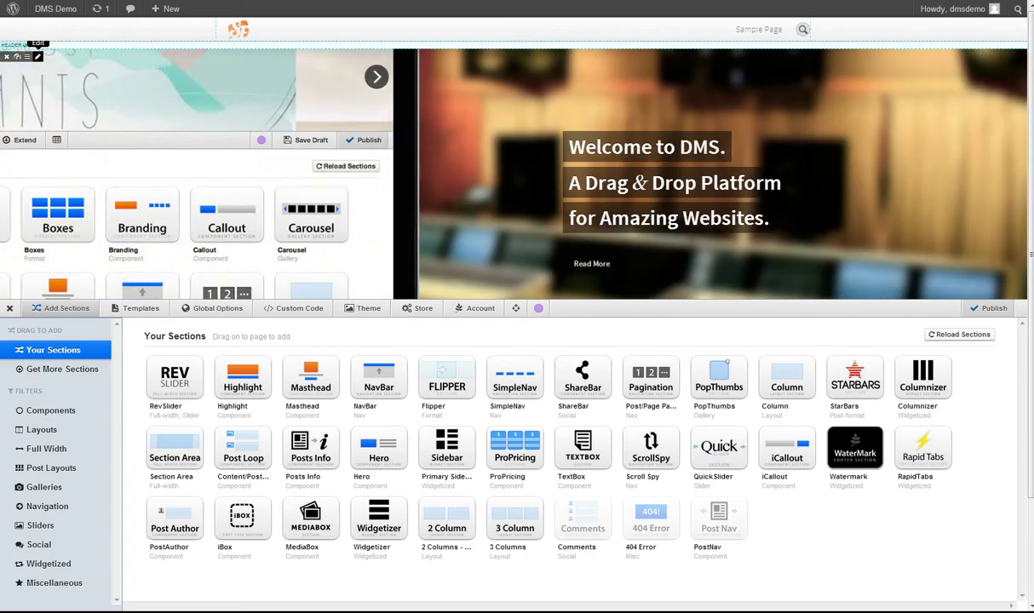
- Open the RevSlider section's options and examine the per-slide settings, including the help for slide 1's extra elements
{"action": "left_click", "coordinate": [37, 56]}
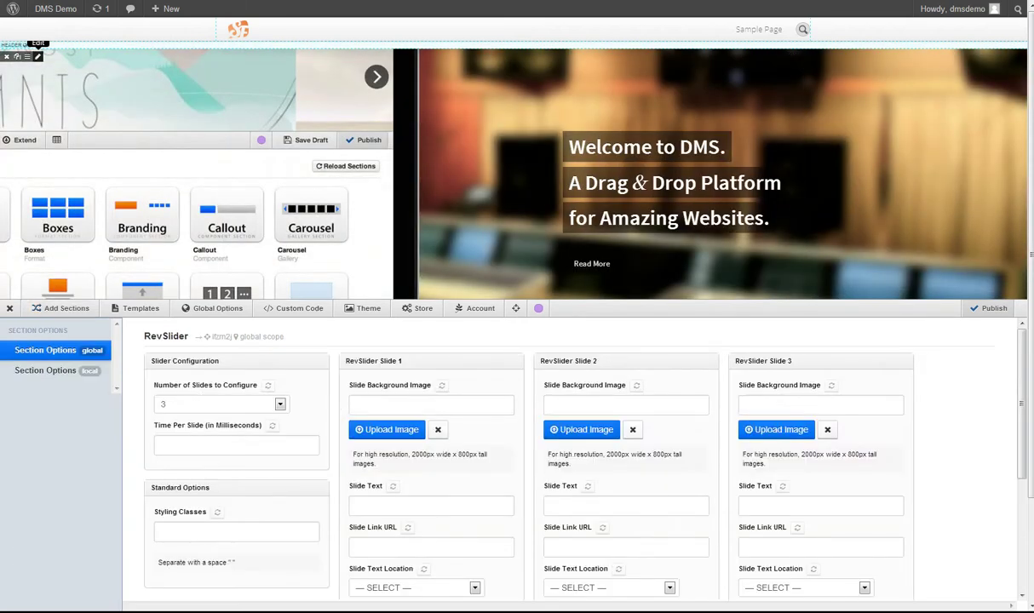
{"action": "scroll", "coordinate": [571, 460], "scroll_direction": "down", "scroll_amount": 3}
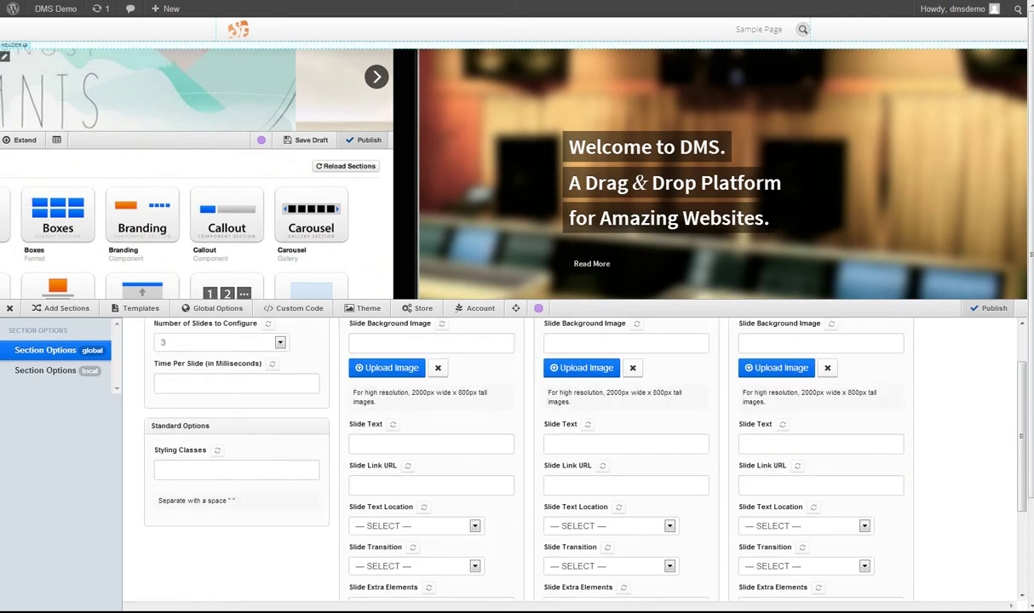
{"action": "scroll", "coordinate": [571, 460], "scroll_direction": "down", "scroll_amount": 2}
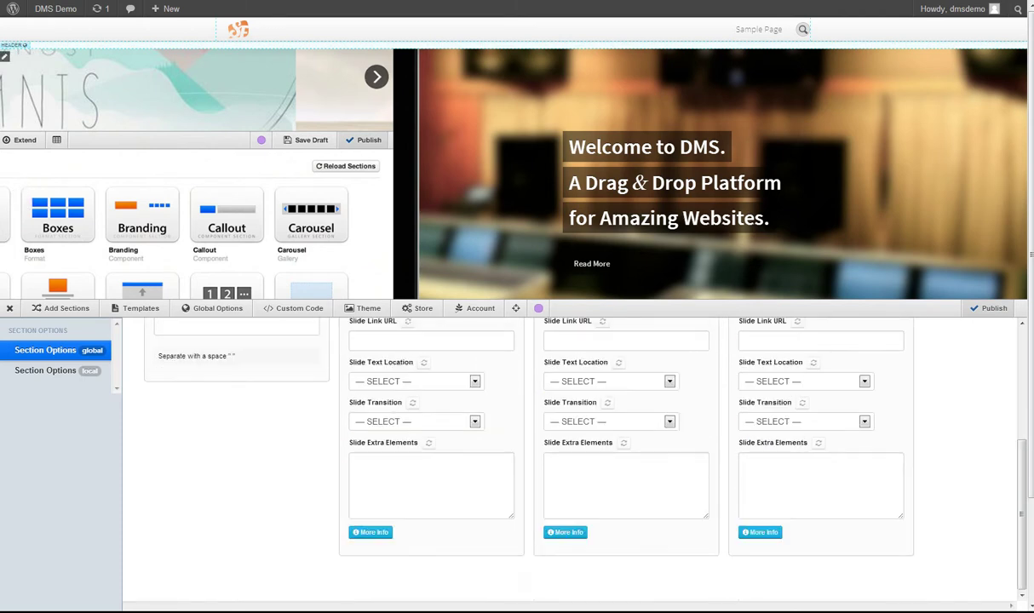
{"action": "scroll", "coordinate": [571, 460], "scroll_direction": "up", "scroll_amount": 3}
{"action": "scroll", "coordinate": [570, 460], "scroll_direction": "down", "scroll_amount": 3}
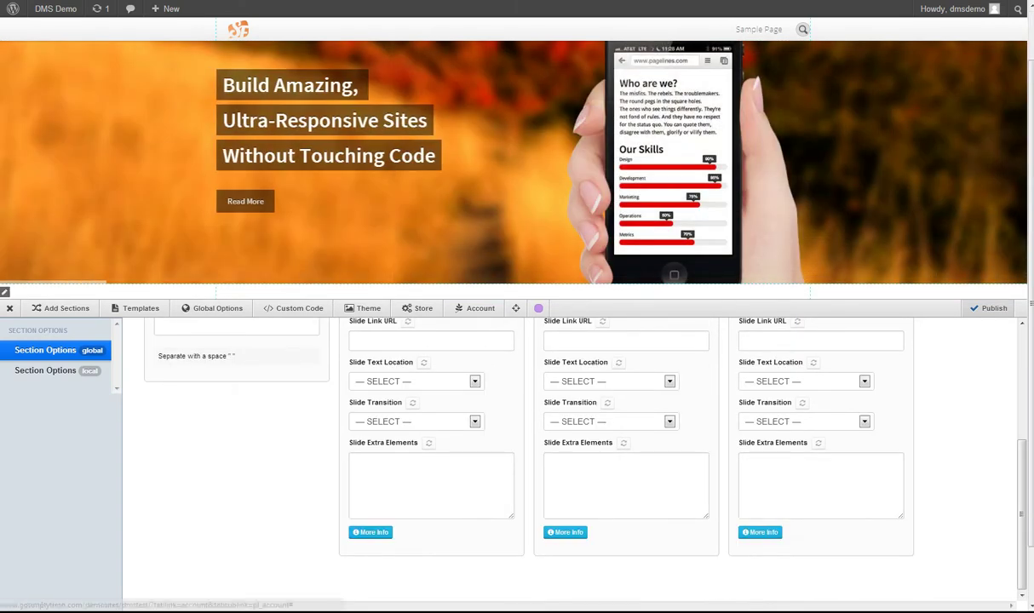
{"action": "left_click", "coordinate": [371, 532]}
{"action": "scroll", "coordinate": [571, 460], "scroll_direction": "down", "scroll_amount": 2}
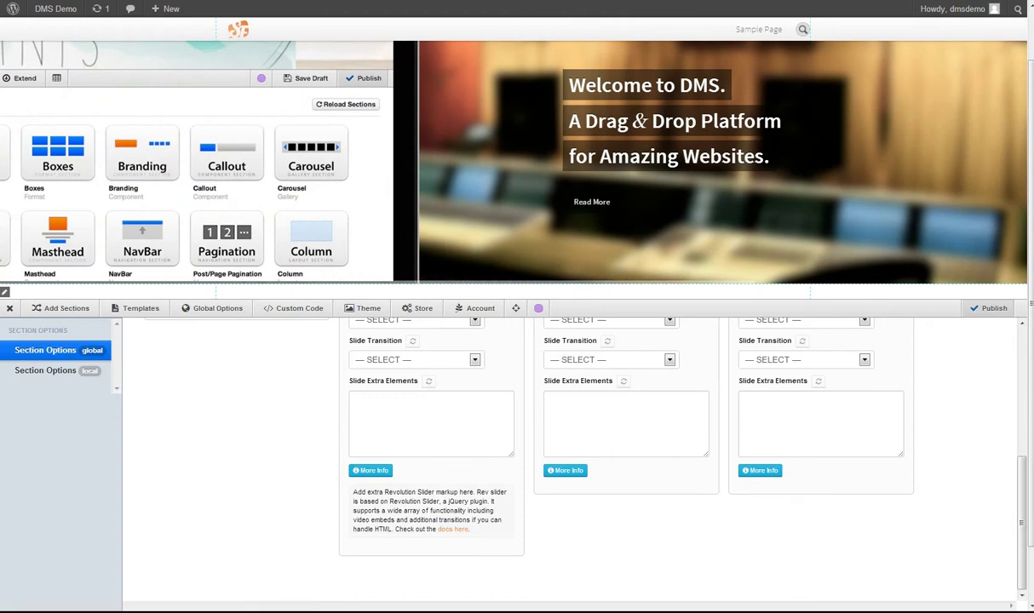
{"action": "scroll", "coordinate": [423, 449], "scroll_direction": "up", "scroll_amount": 5}
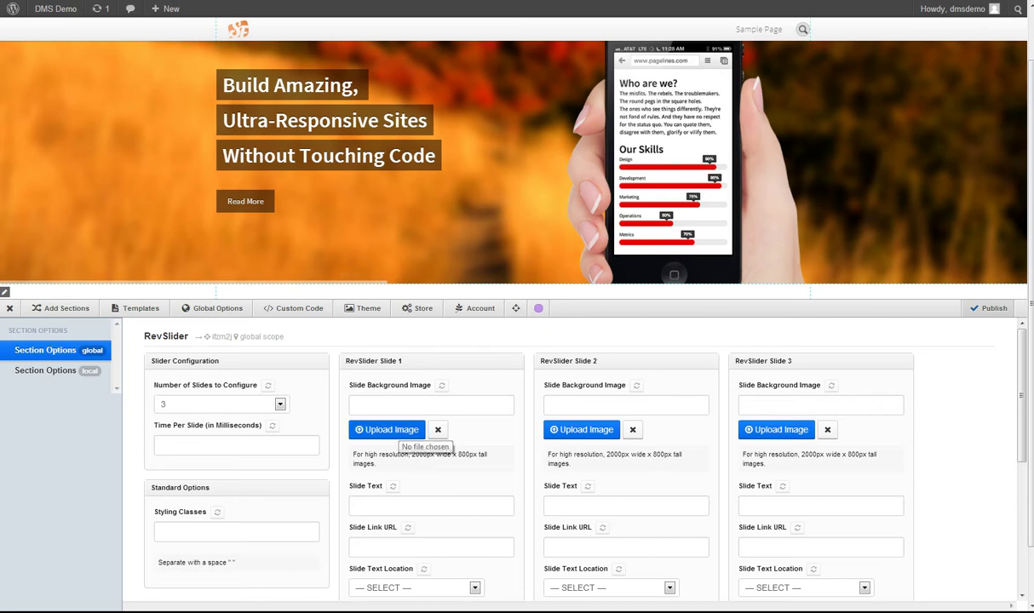
- Try to upload Florida_Sunrise_099.JPG as the background image of RevSlider slide 1
{"action": "left_click", "coordinate": [389, 430]}
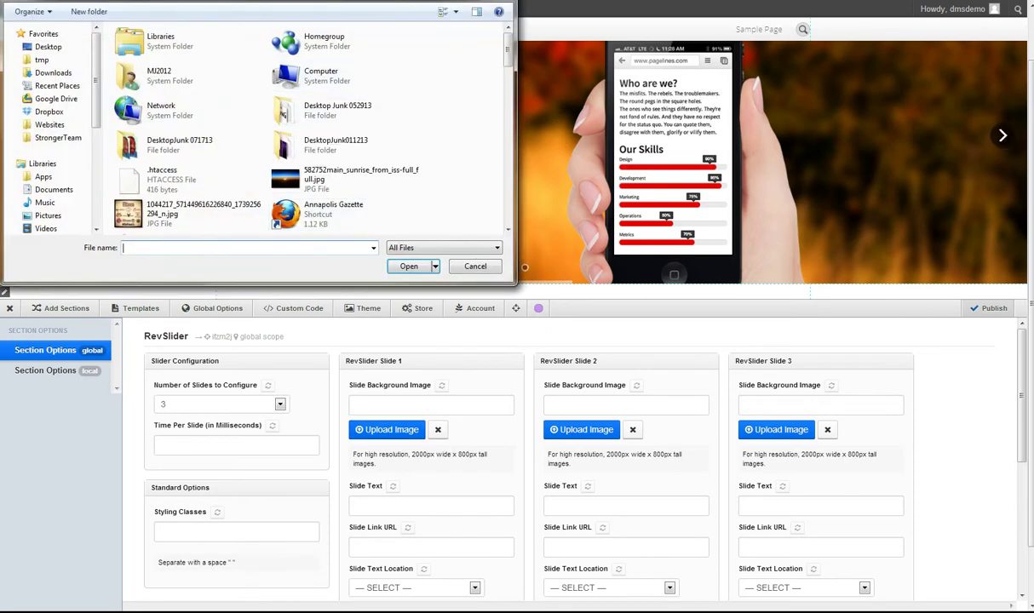
{"action": "scroll", "coordinate": [282, 113], "scroll_direction": "down", "scroll_amount": 2}
{"action": "scroll", "coordinate": [375, 47], "scroll_direction": "down", "scroll_amount": 10}
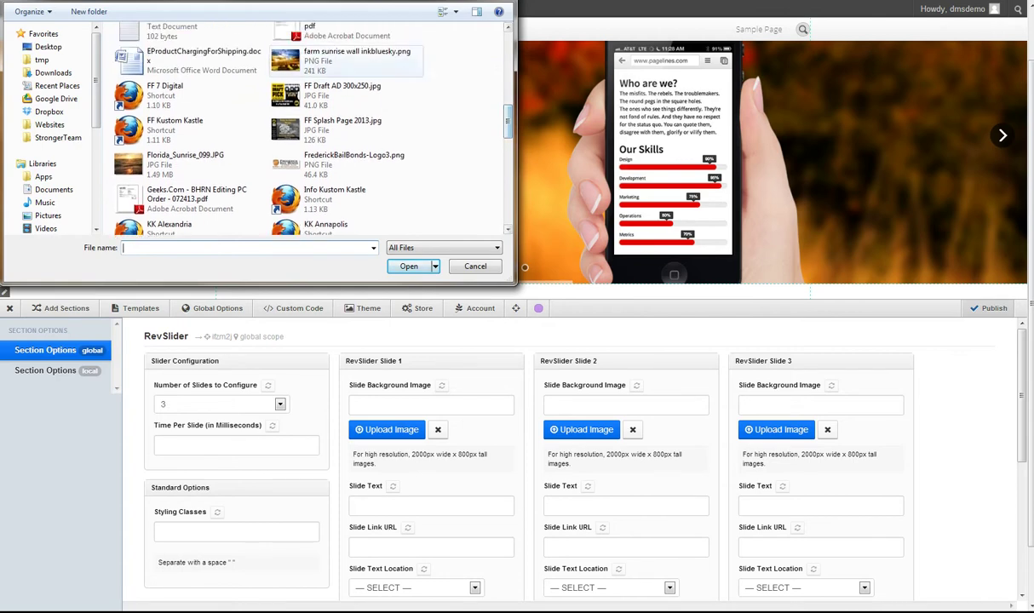
{"action": "double_click", "coordinate": [186, 162]}
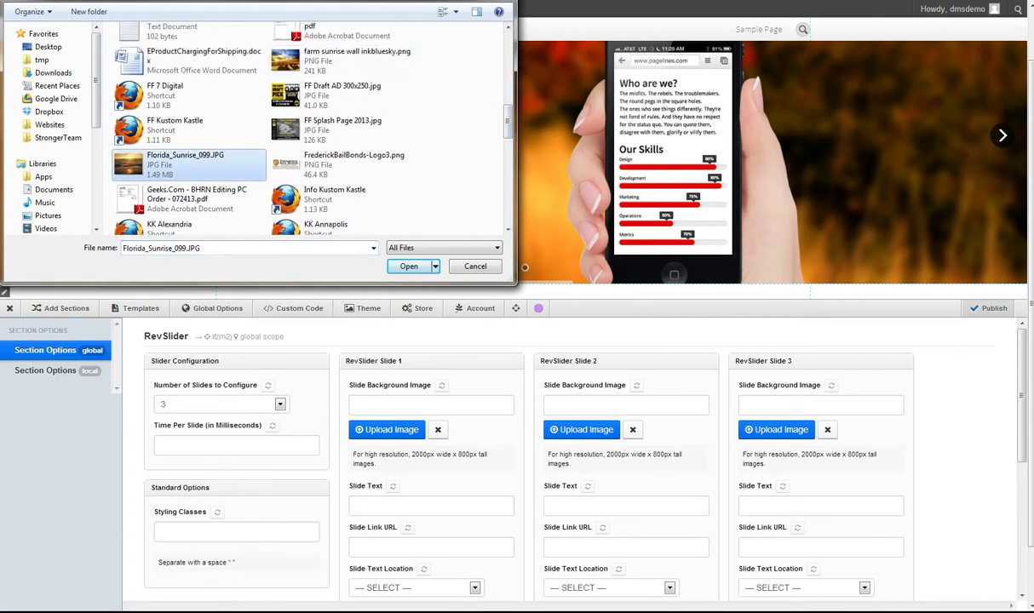
{"action": "left_click", "coordinate": [594, 312]}
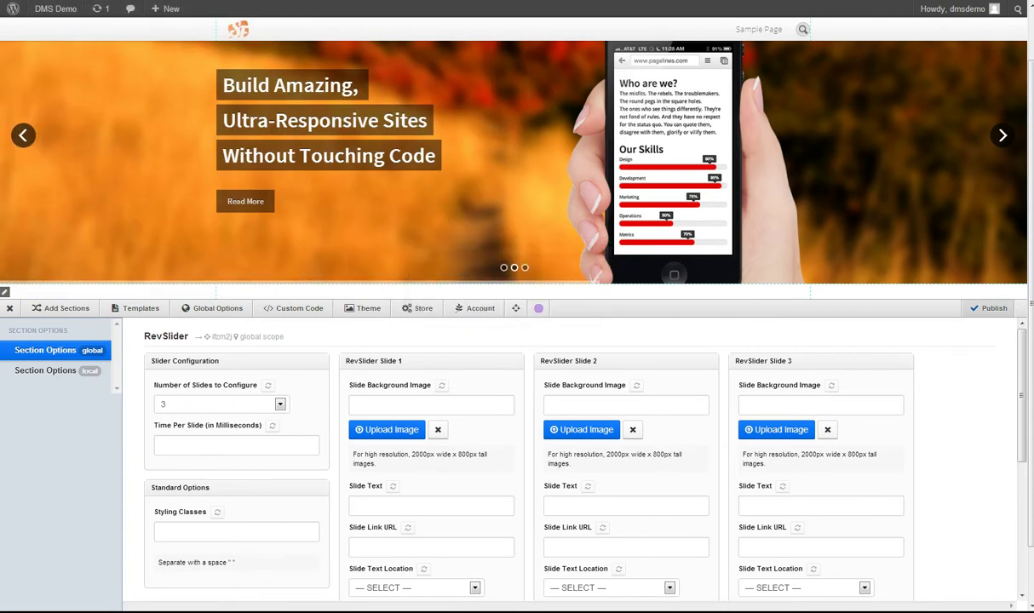
- Upload Sunrise.jpg as the background image of RevSlider slide 1
{"action": "left_click", "coordinate": [387, 429]}
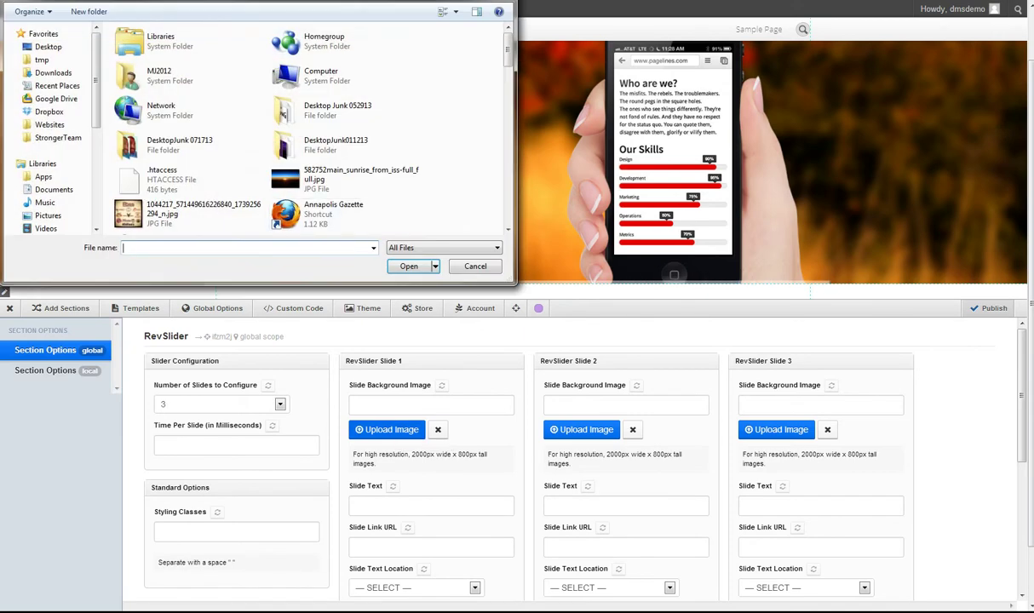
{"action": "scroll", "coordinate": [311, 128], "scroll_direction": "down", "scroll_amount": 1}
{"action": "scroll", "coordinate": [281, 74], "scroll_direction": "down", "scroll_amount": 5}
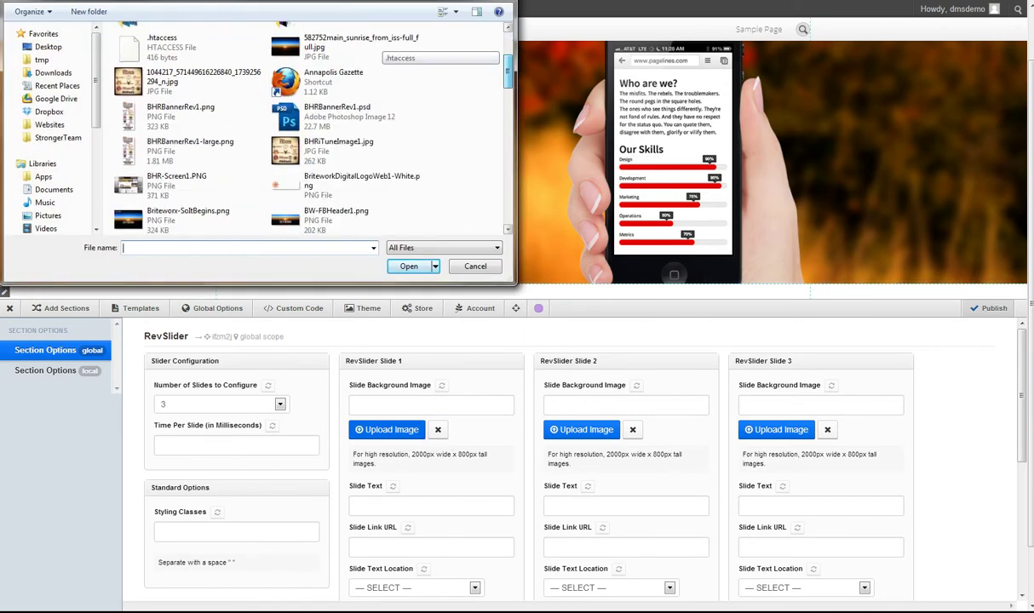
{"action": "scroll", "coordinate": [379, 47], "scroll_direction": "down", "scroll_amount": 6}
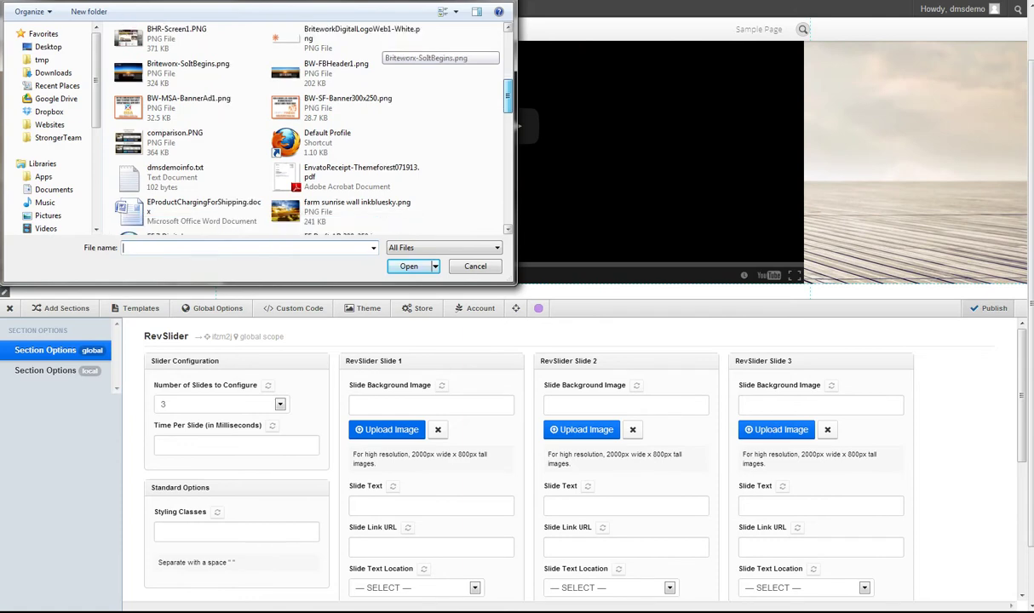
{"action": "scroll", "coordinate": [379, 47], "scroll_direction": "down", "scroll_amount": 15}
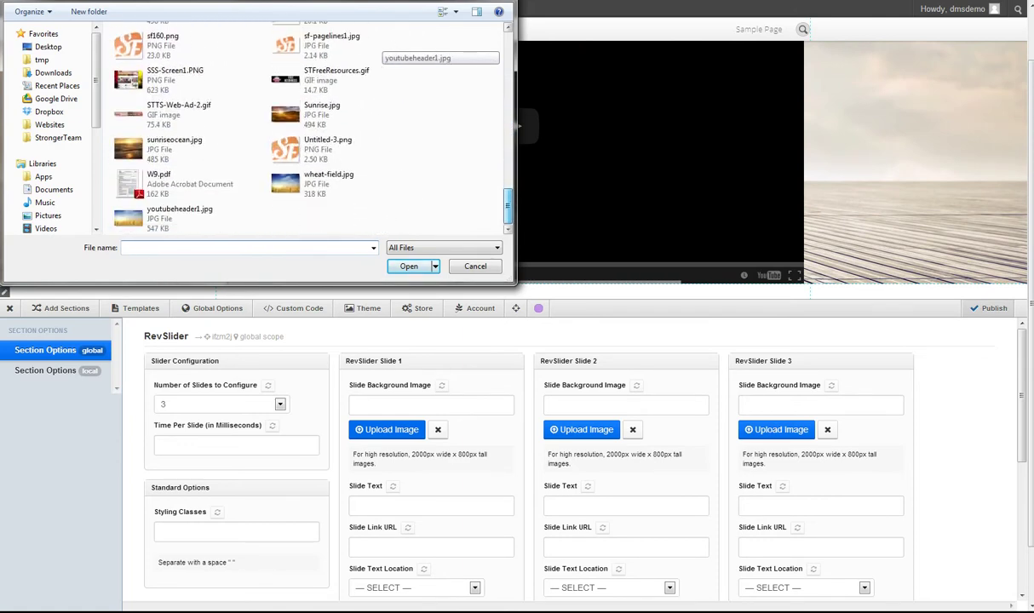
{"action": "double_click", "coordinate": [322, 111]}
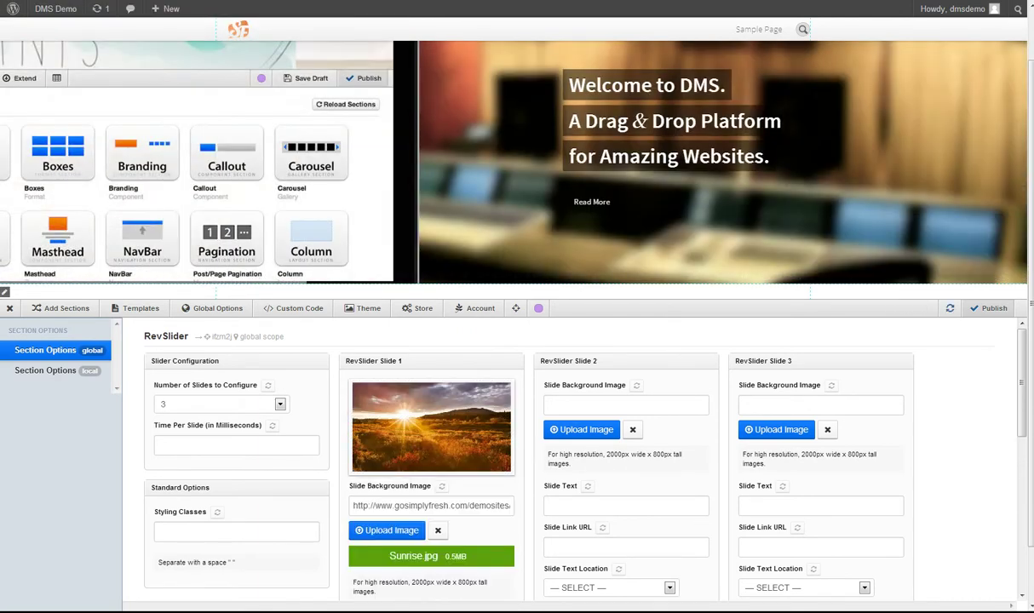
- Set the slide text of RevSlider slide 1 to "OOOH SUNRISE!"
{"action": "scroll", "coordinate": [528, 460], "scroll_direction": "down", "scroll_amount": 3}
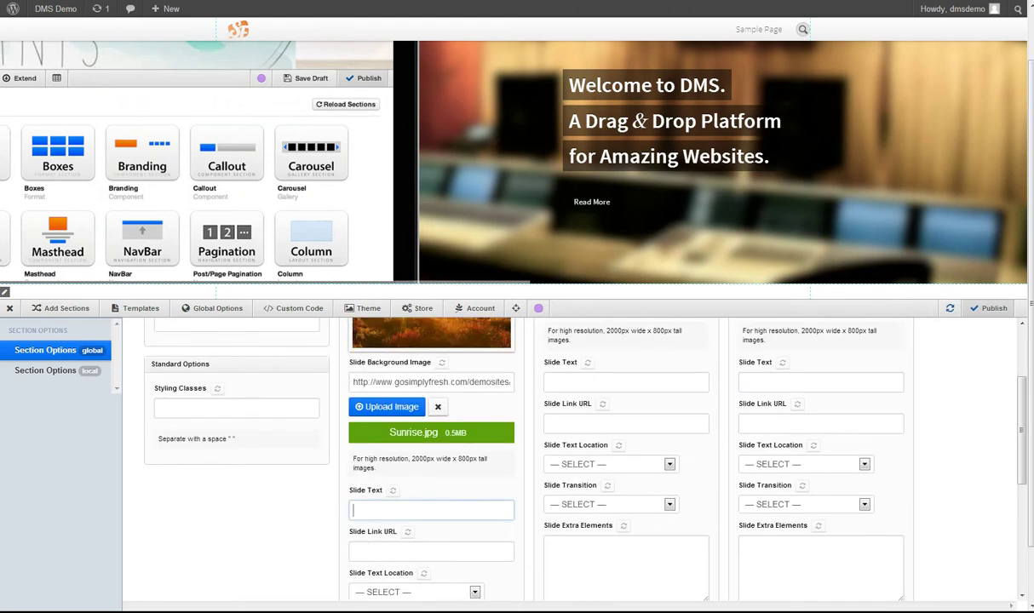
{"action": "left_click", "coordinate": [431, 509]}
{"action": "type", "text": "OOOH SUNRISE!"}
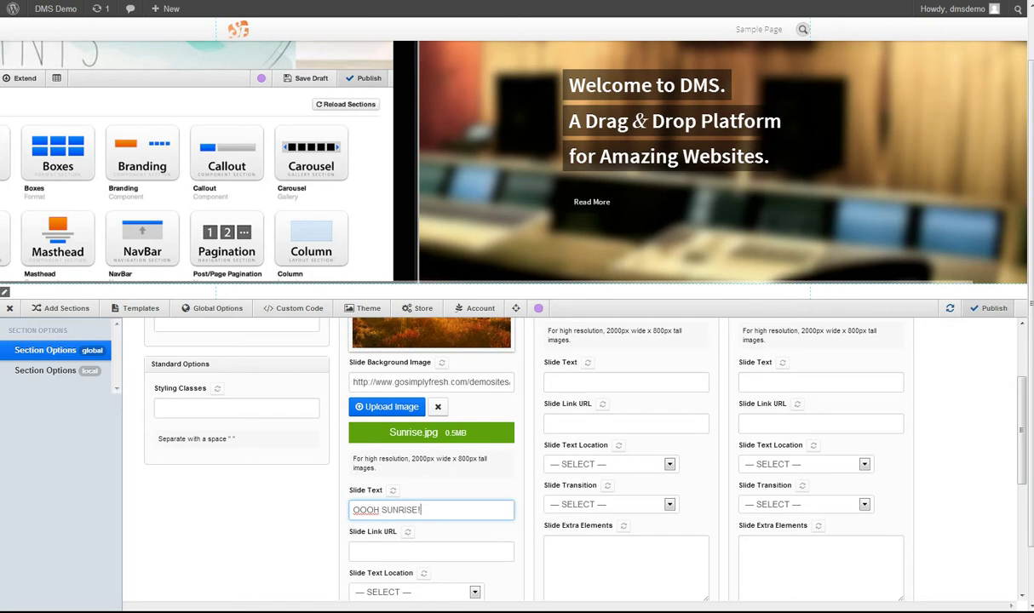
- Set slide 1's text location to Text On Left and its slide transition to random
{"action": "scroll", "coordinate": [528, 460], "scroll_direction": "down", "scroll_amount": 1}
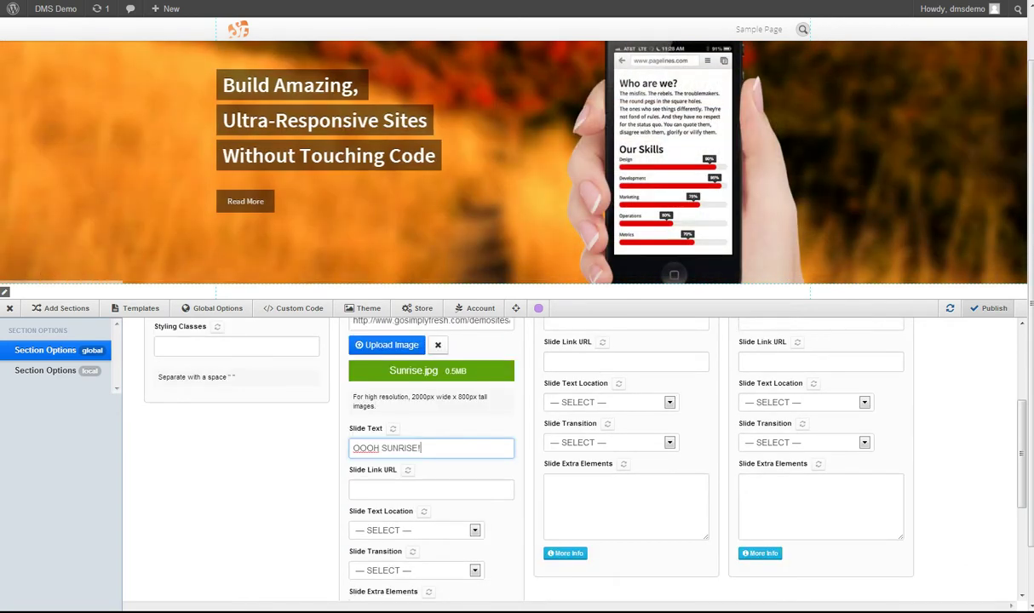
{"action": "left_click", "coordinate": [475, 530]}
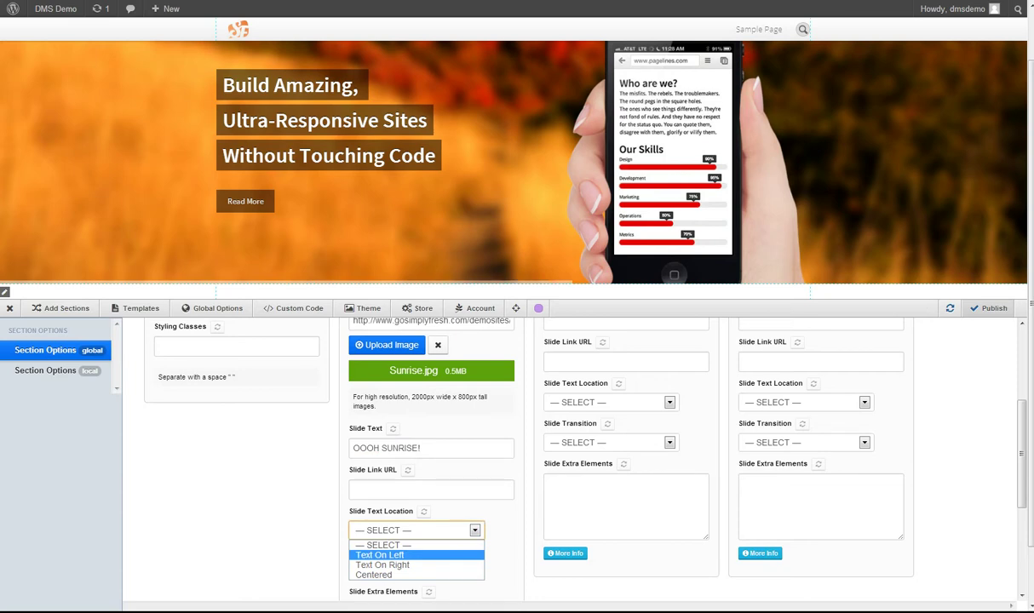
{"action": "left_click", "coordinate": [380, 554]}
{"action": "scroll", "coordinate": [529, 460], "scroll_direction": "down", "scroll_amount": 2}
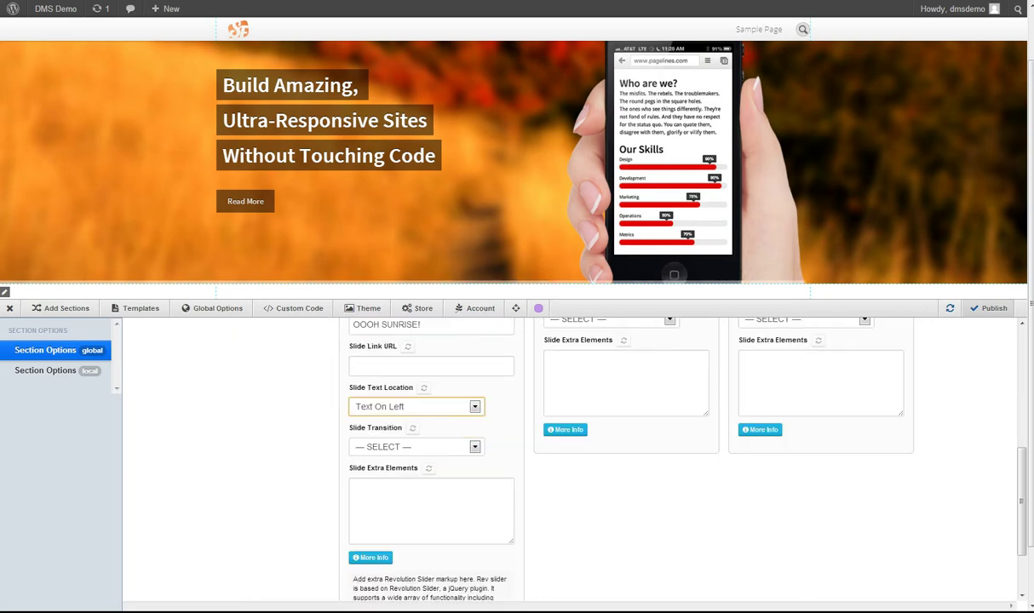
{"action": "left_click", "coordinate": [474, 446]}
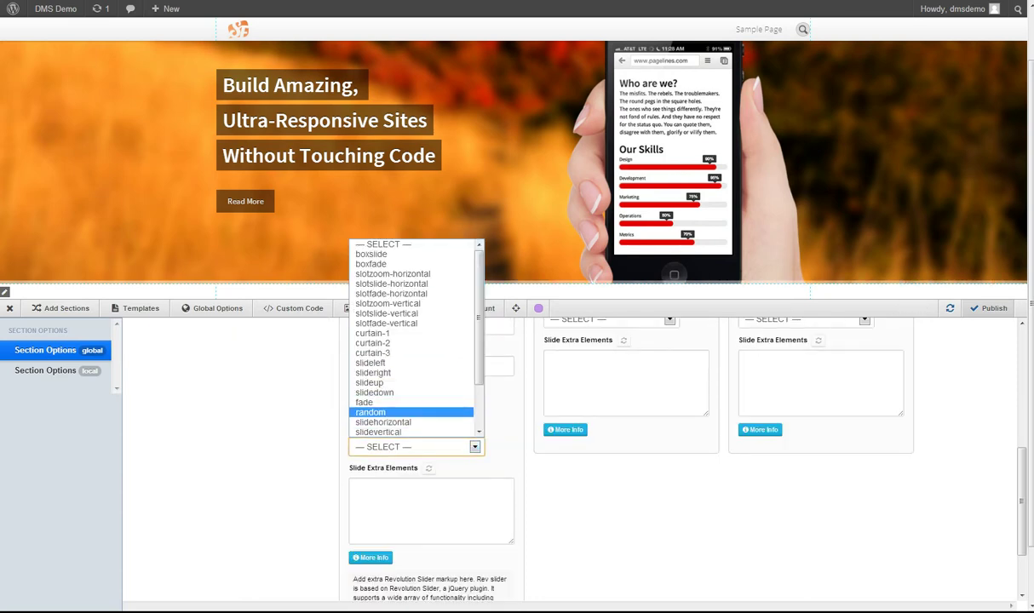
{"action": "left_click", "coordinate": [370, 412]}
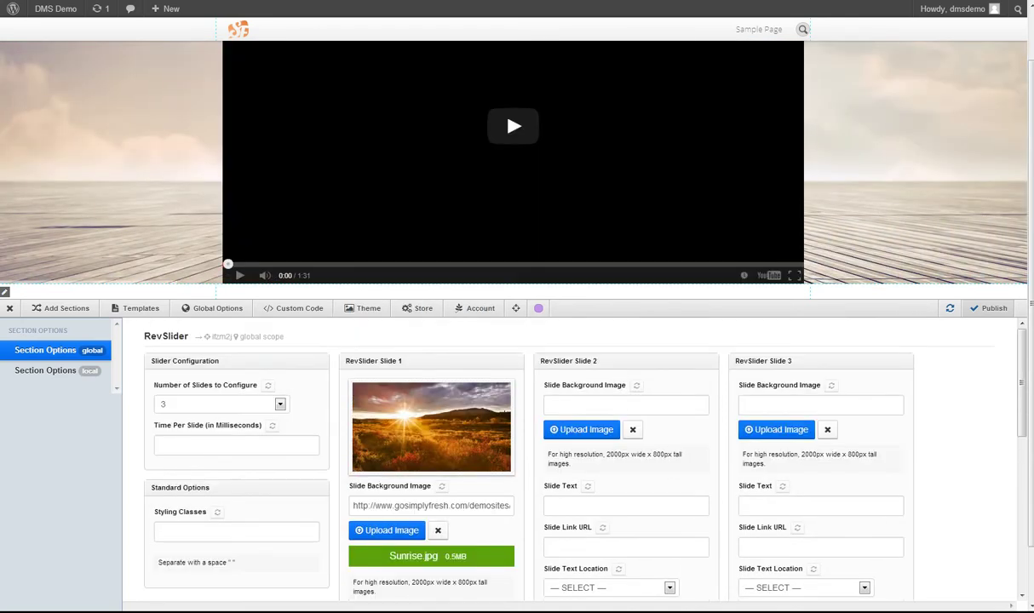
- Upload sunriseocean.jpg as the background image of RevSlider slide 2
{"action": "left_click", "coordinate": [596, 405]}
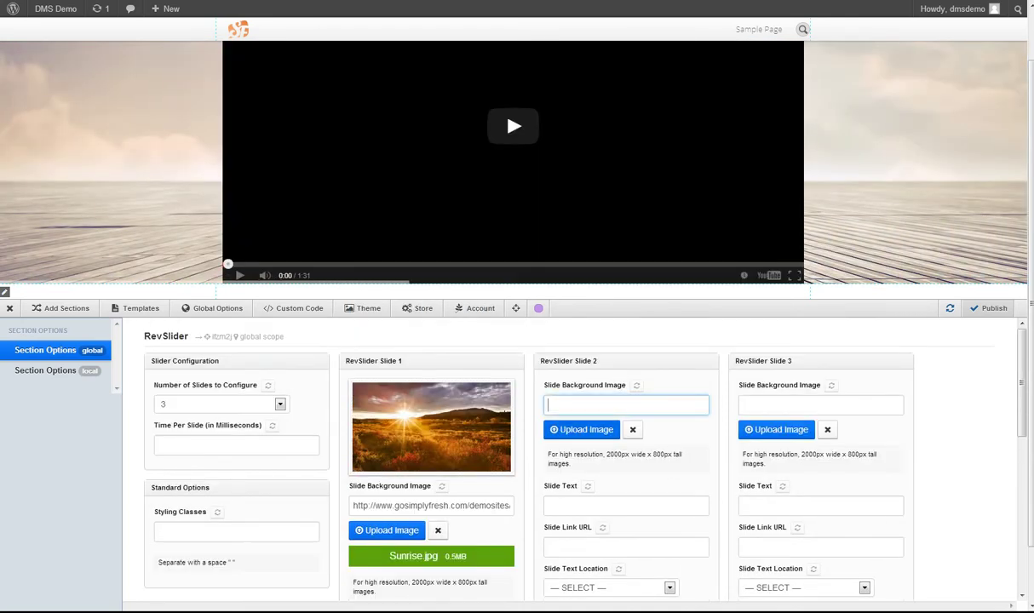
{"action": "left_click", "coordinate": [582, 429]}
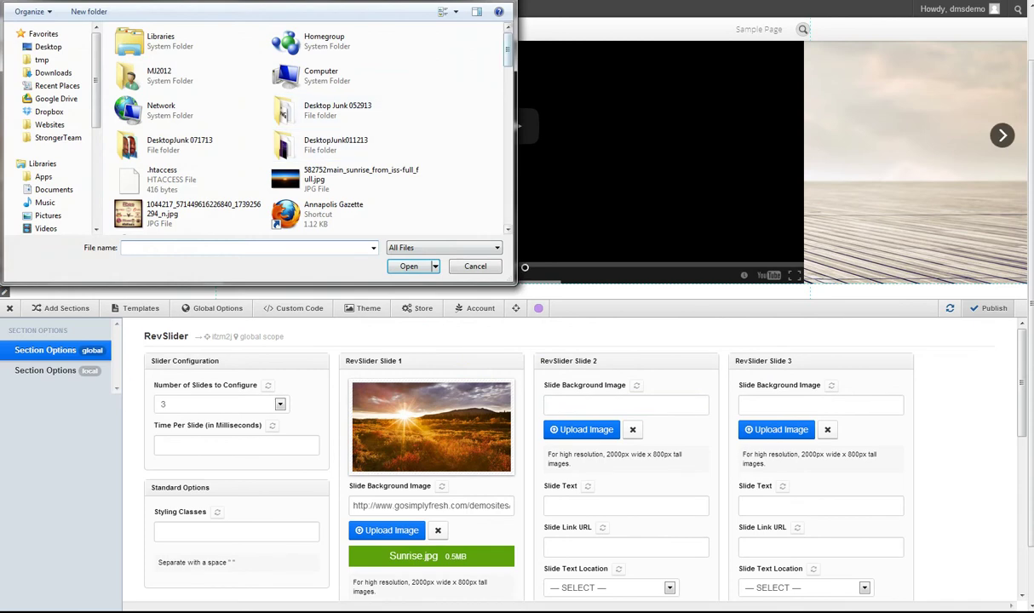
{"action": "scroll", "coordinate": [282, 115], "scroll_direction": "down", "scroll_amount": 10}
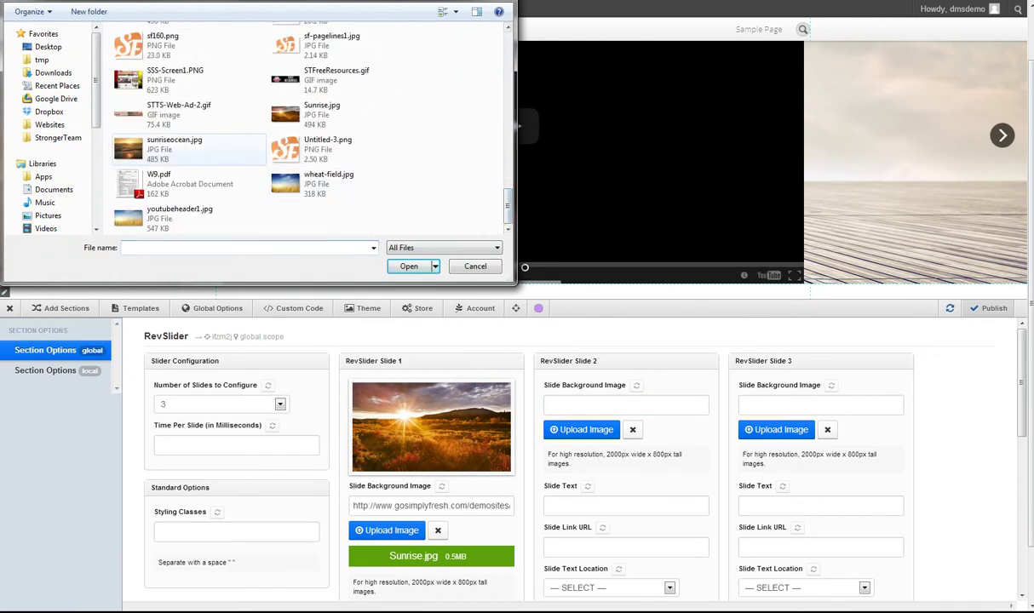
{"action": "left_click", "coordinate": [175, 145]}
{"action": "left_click", "coordinate": [409, 266]}
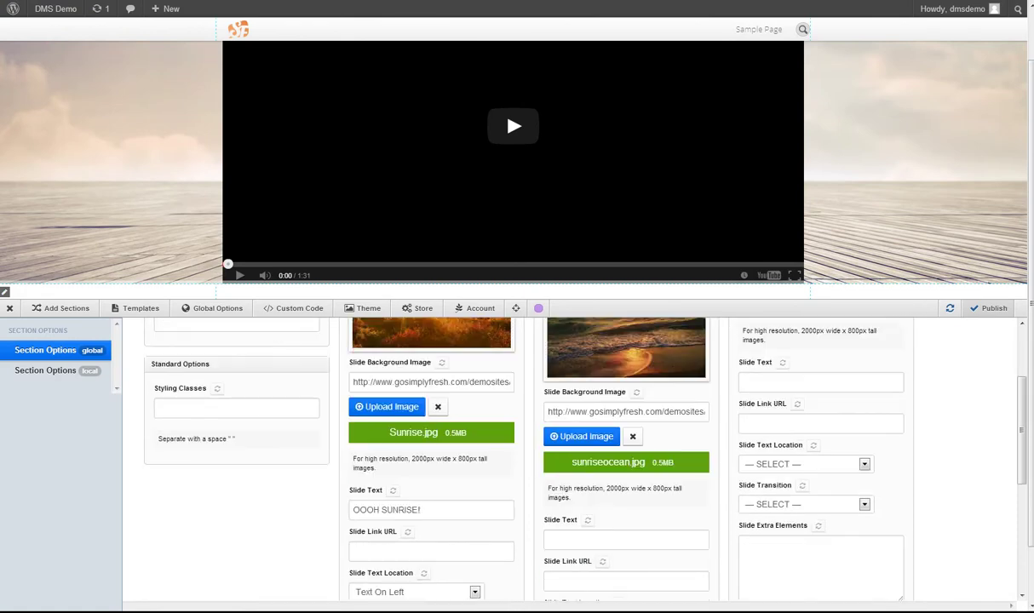
{"action": "left_click", "coordinate": [479, 104]}
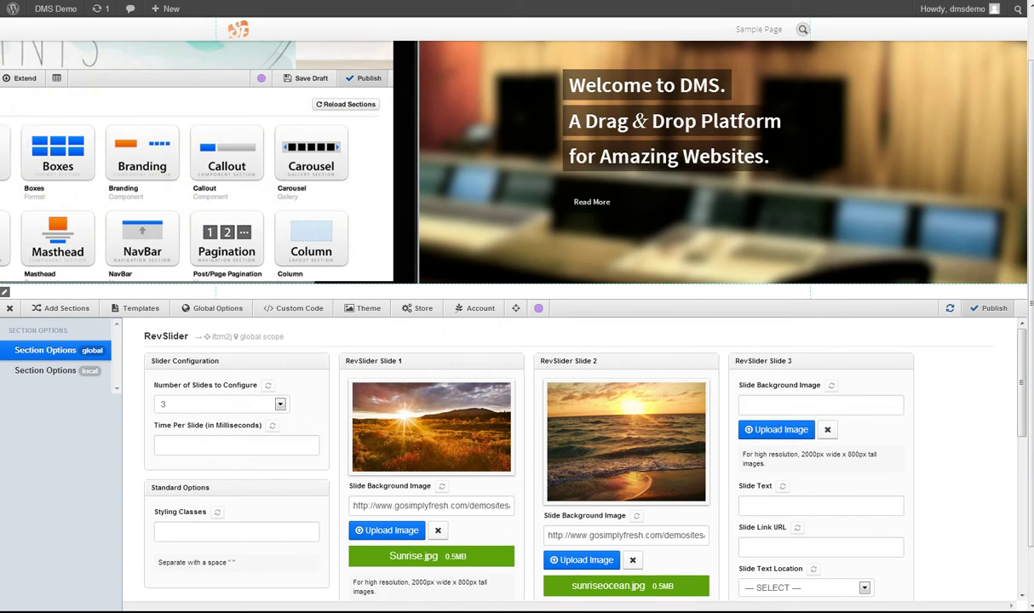
- Set the slide text of RevSlider slide 2 to "ERHMEHGERD OCEAN!"
{"action": "scroll", "coordinate": [570, 460], "scroll_direction": "down", "scroll_amount": 2}
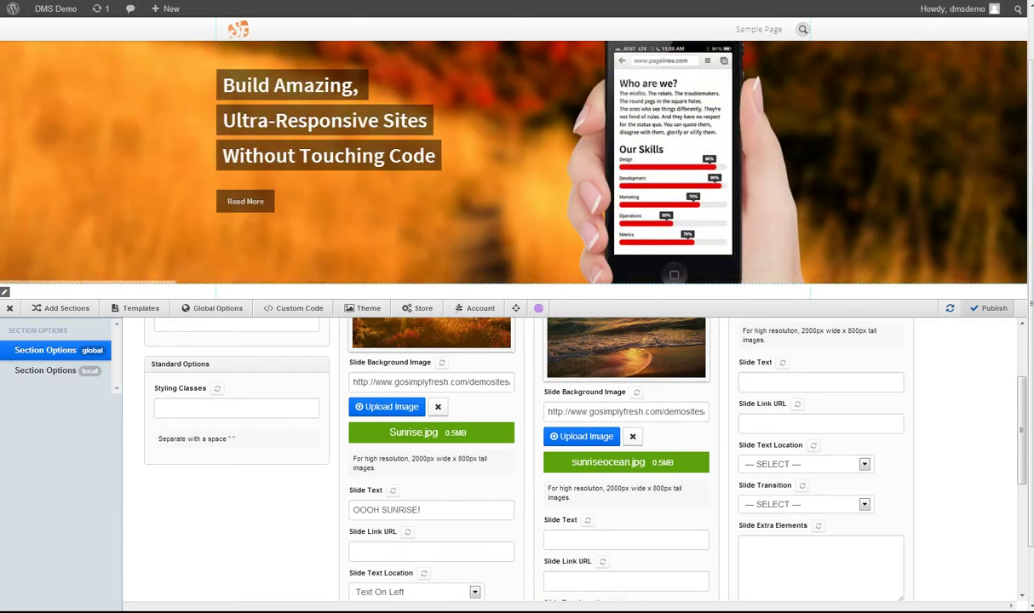
{"action": "scroll", "coordinate": [571, 460], "scroll_direction": "down", "scroll_amount": 1}
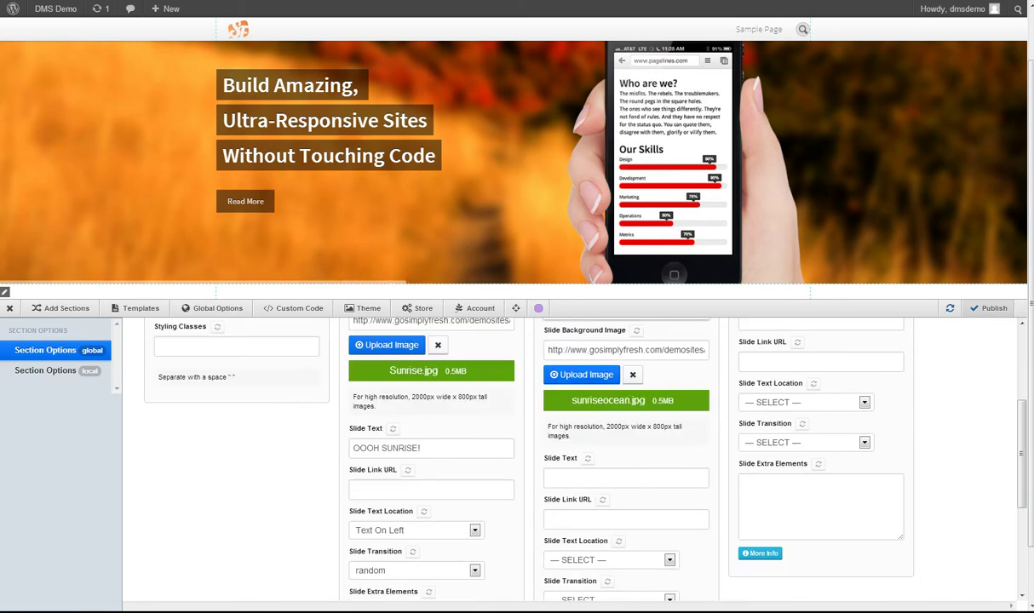
{"action": "scroll", "coordinate": [570, 460], "scroll_direction": "down", "scroll_amount": 1}
{"action": "left_click", "coordinate": [548, 415]}
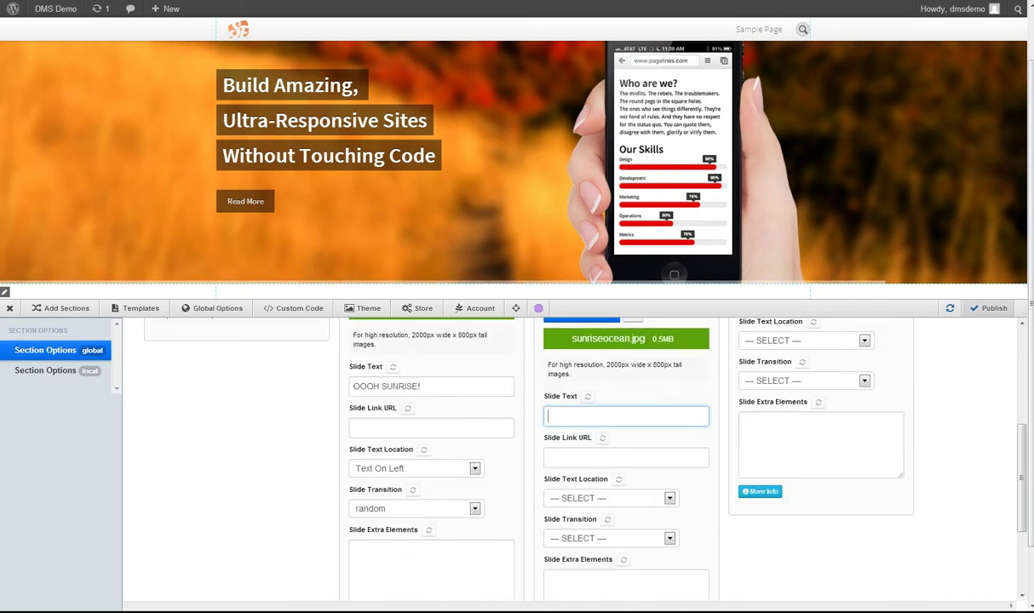
{"action": "type", "text": "ERHMEHGERD"}
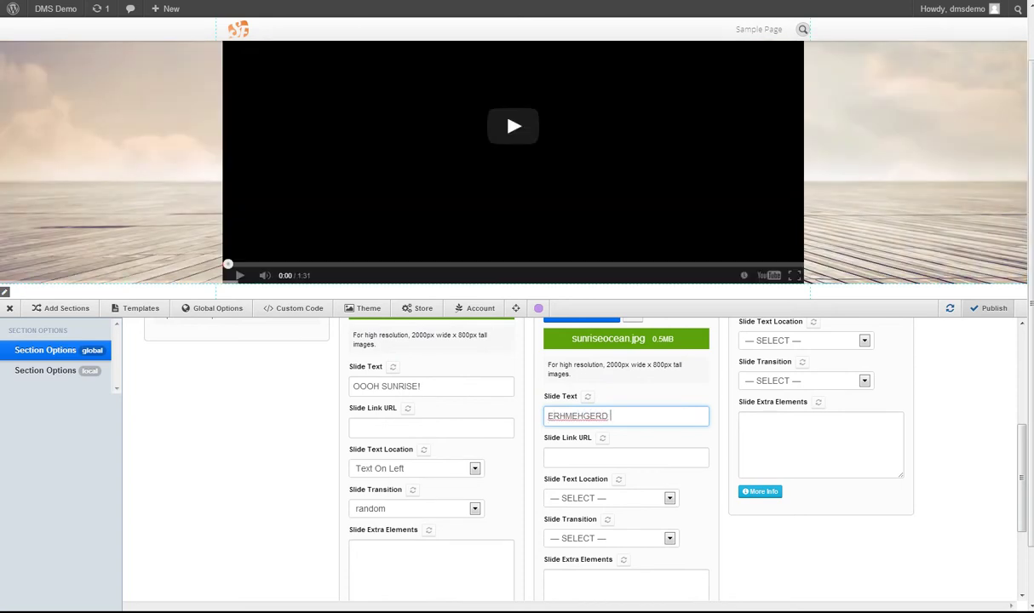
{"action": "type", "text": " OCEAN!"}
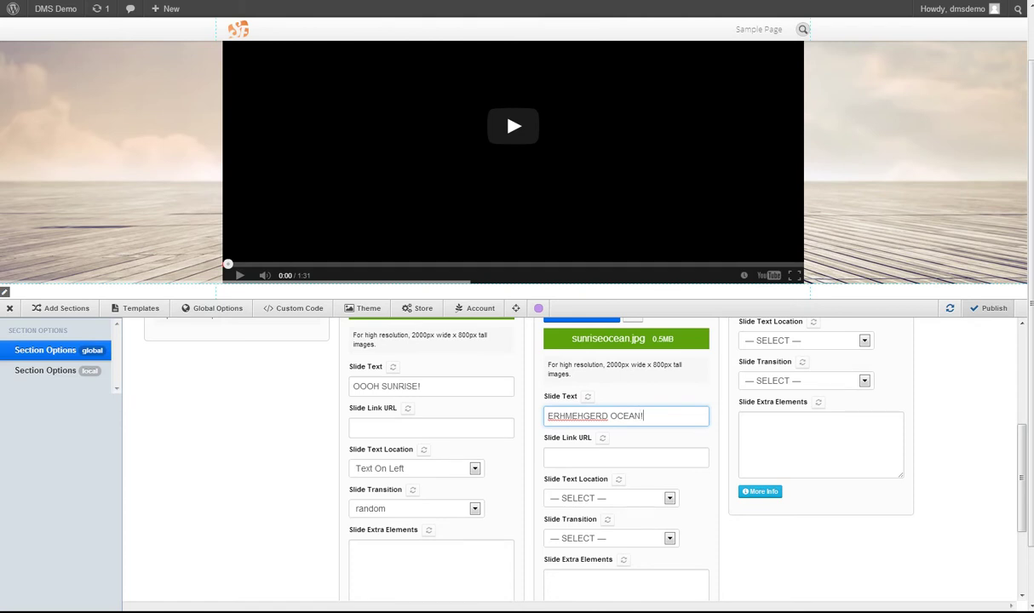
- Set slide 2's text location to Text On Left and its slide transition to curtain-3
{"action": "left_click", "coordinate": [670, 499]}
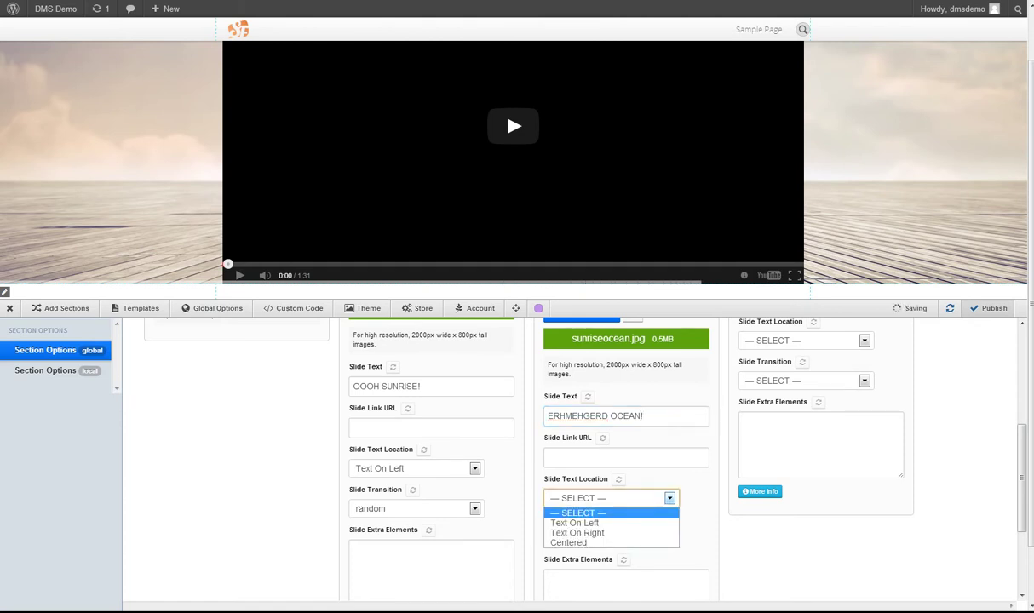
{"action": "left_click", "coordinate": [608, 522]}
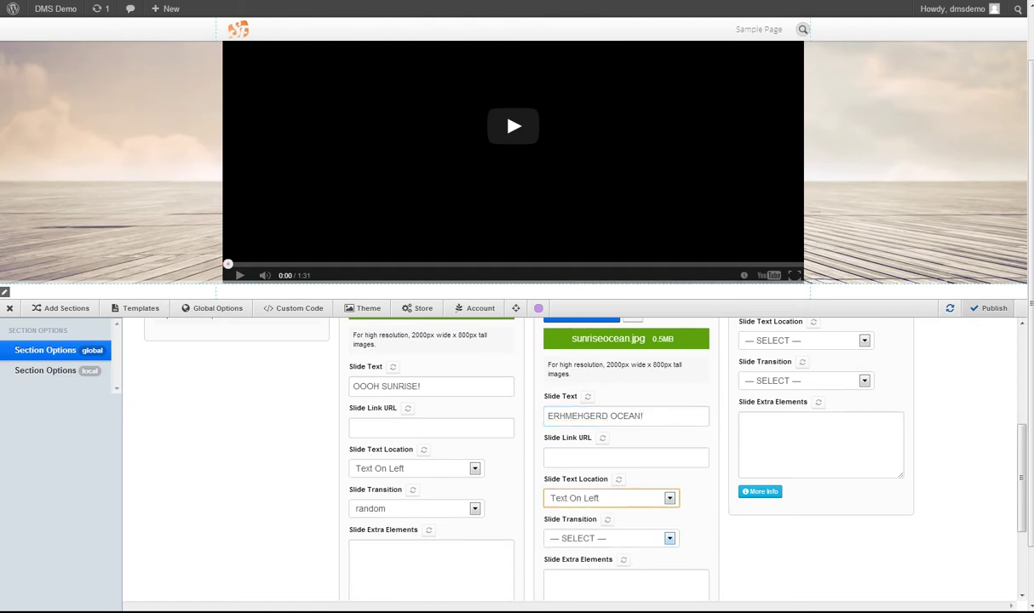
{"action": "left_click", "coordinate": [610, 538]}
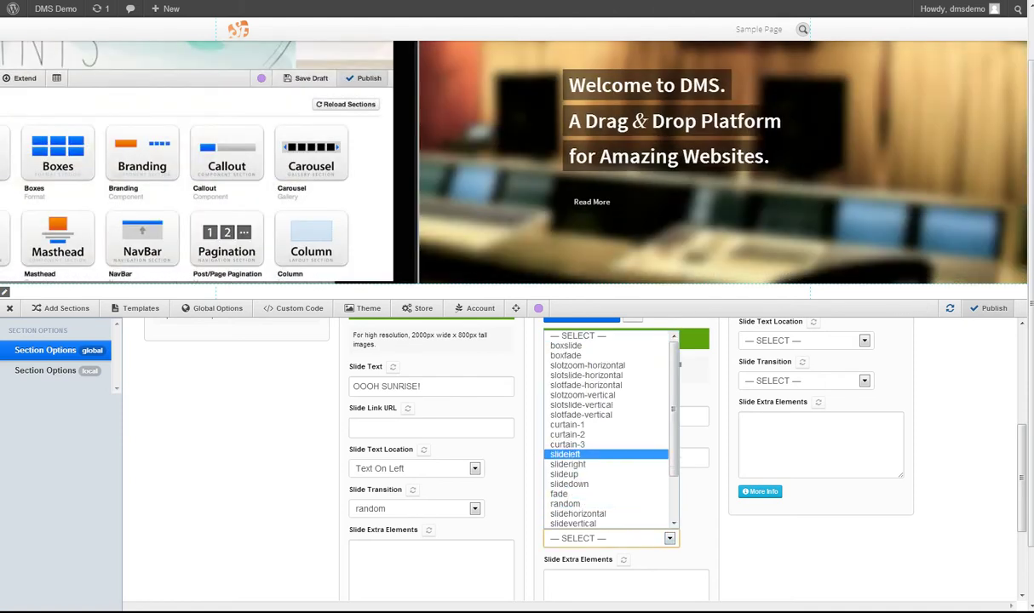
{"action": "left_click", "coordinate": [568, 444]}
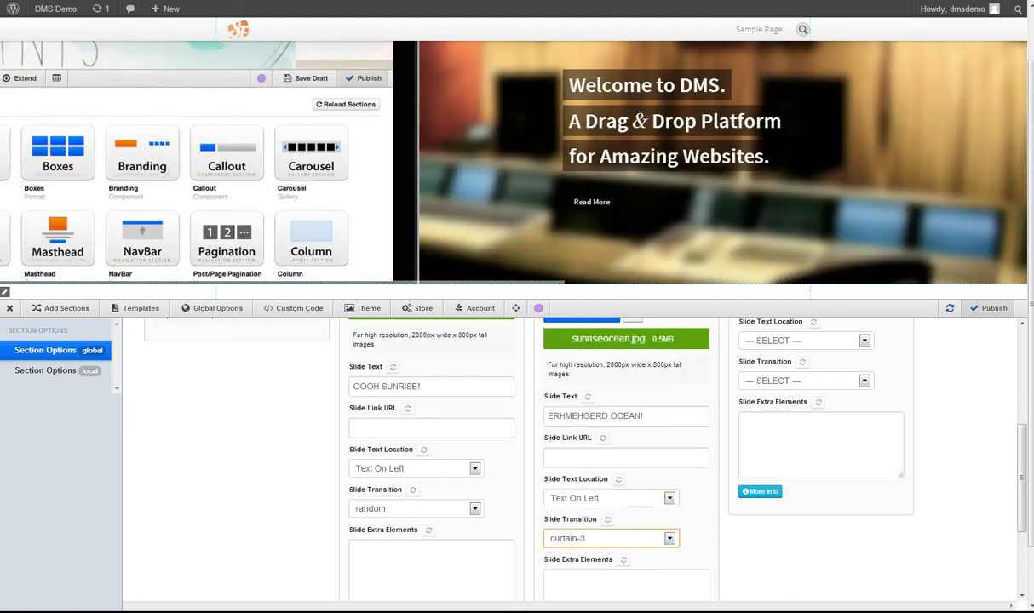
- Set the RevSlider's time per slide to 5000 milliseconds and publish the page
{"action": "scroll", "coordinate": [569, 460], "scroll_direction": "up", "scroll_amount": 3}
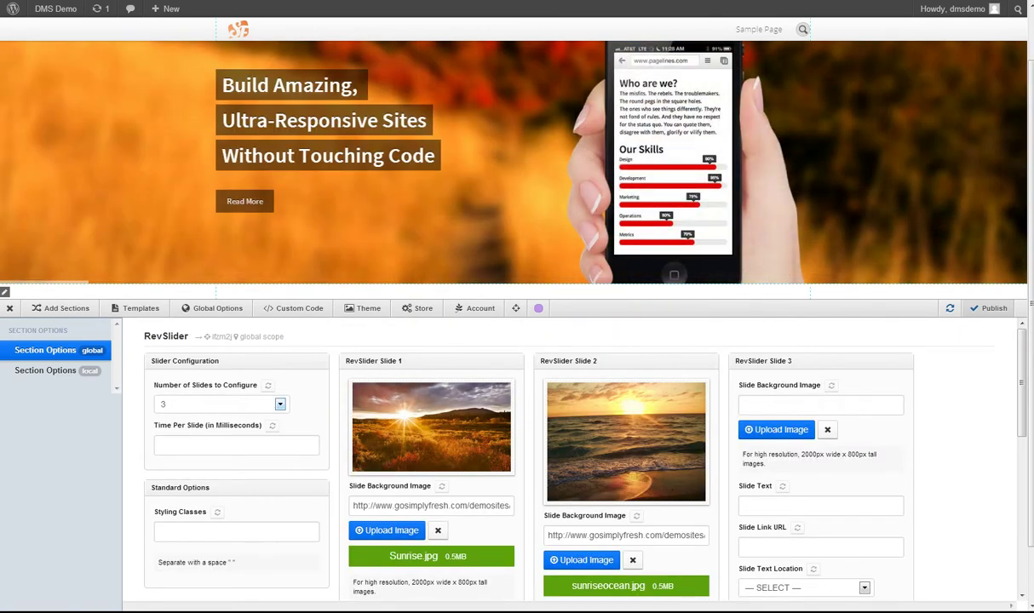
{"action": "left_click", "coordinate": [280, 404]}
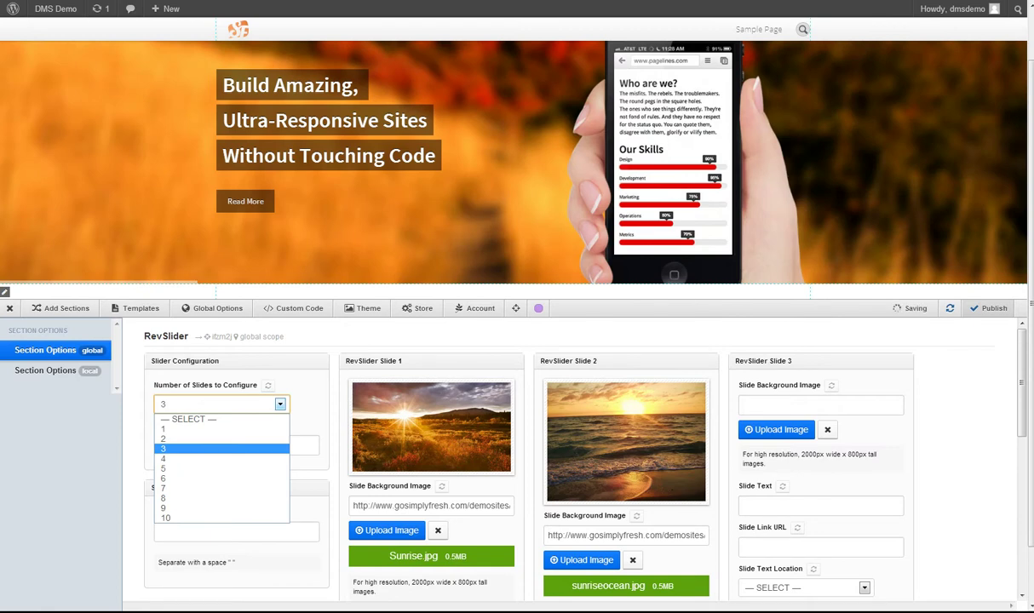
{"action": "left_click", "coordinate": [309, 509]}
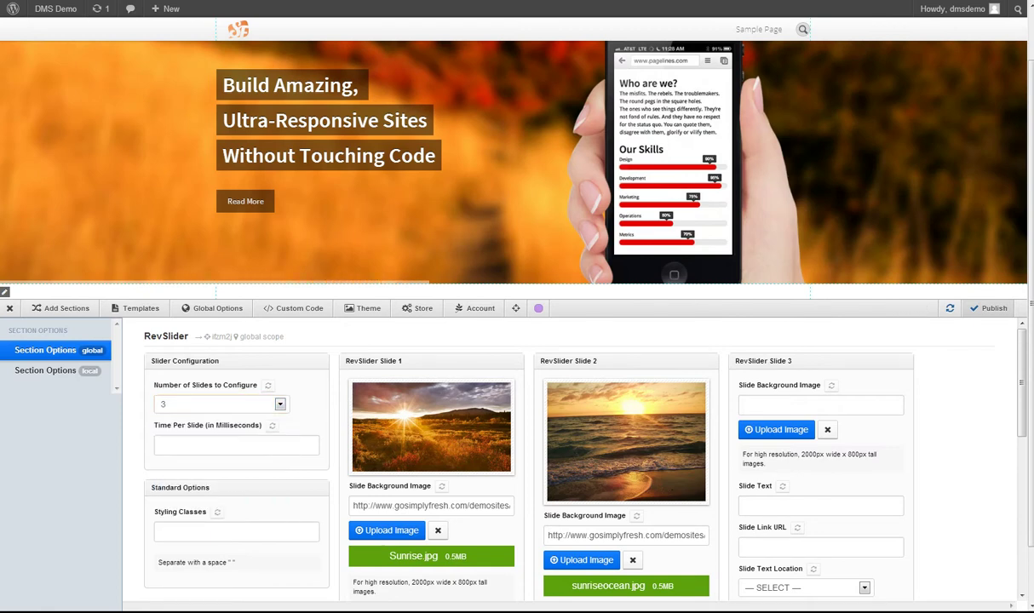
{"action": "left_click", "coordinate": [236, 445]}
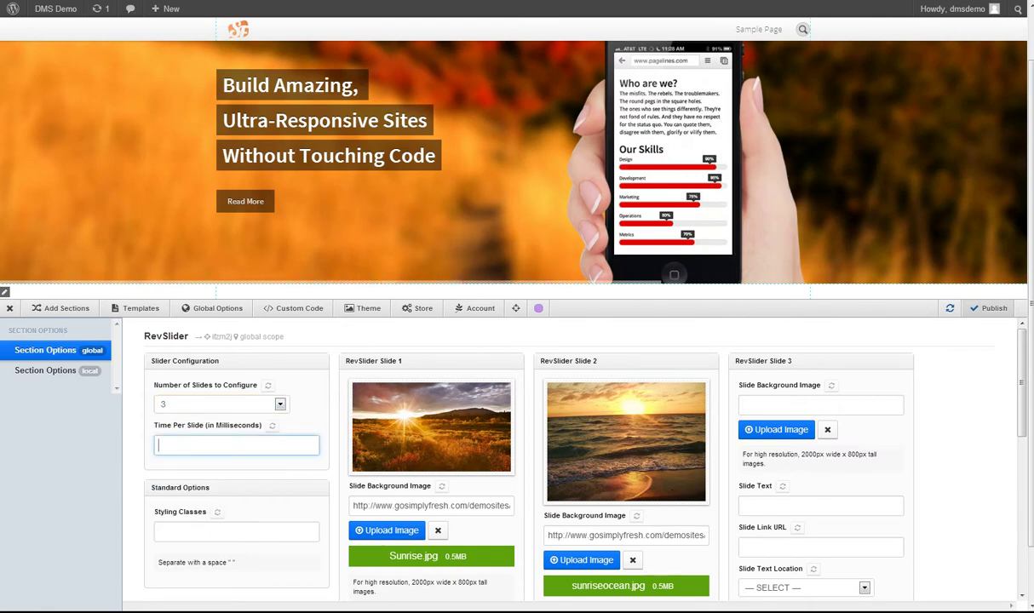
{"action": "type", "text": "5000"}
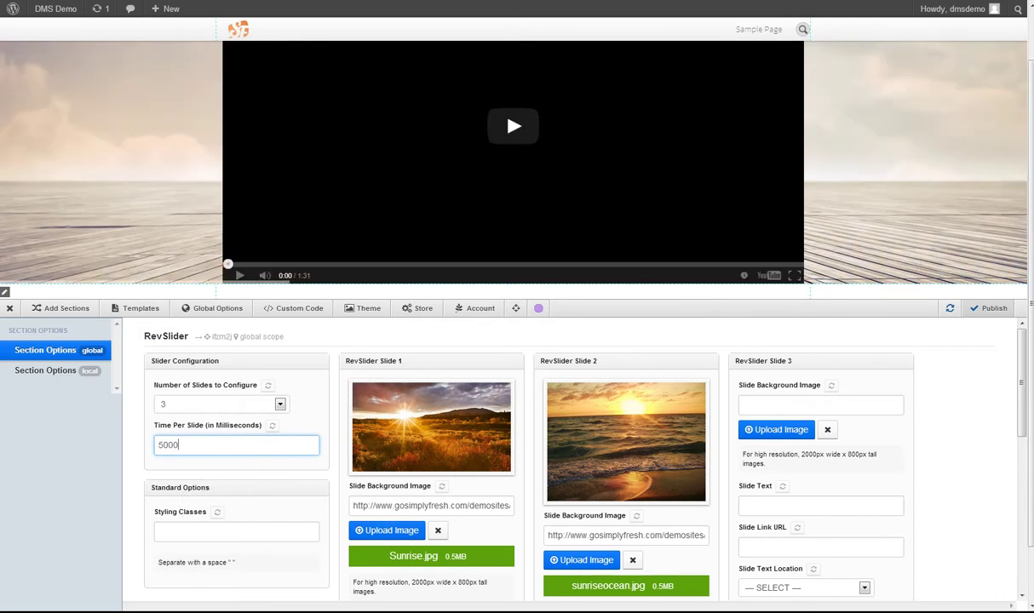
{"action": "left_click", "coordinate": [988, 308]}
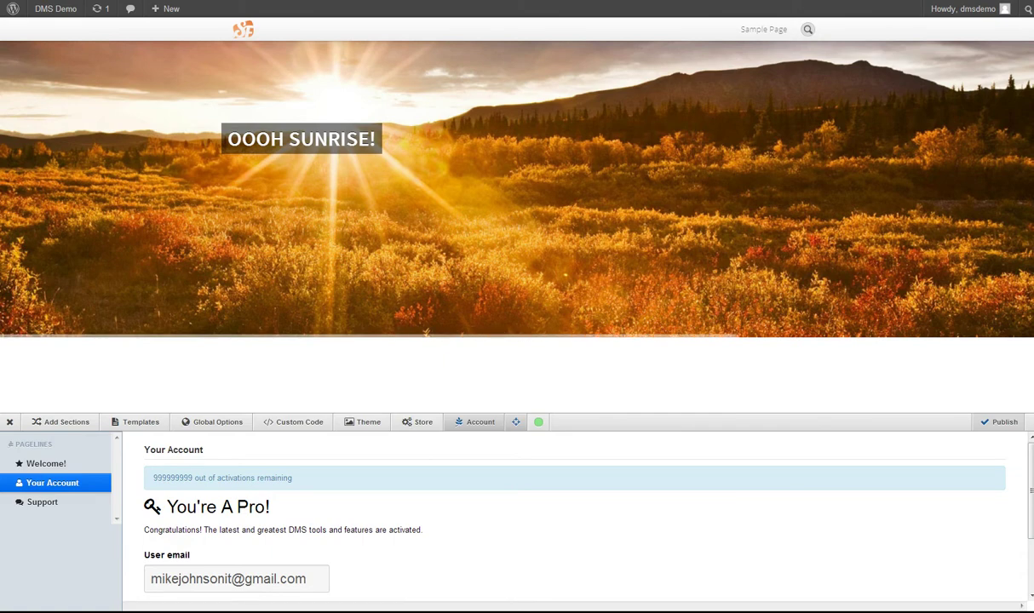
- Add a ShareBar section to the header area below the RevSlider
{"action": "left_click", "coordinate": [61, 422]}
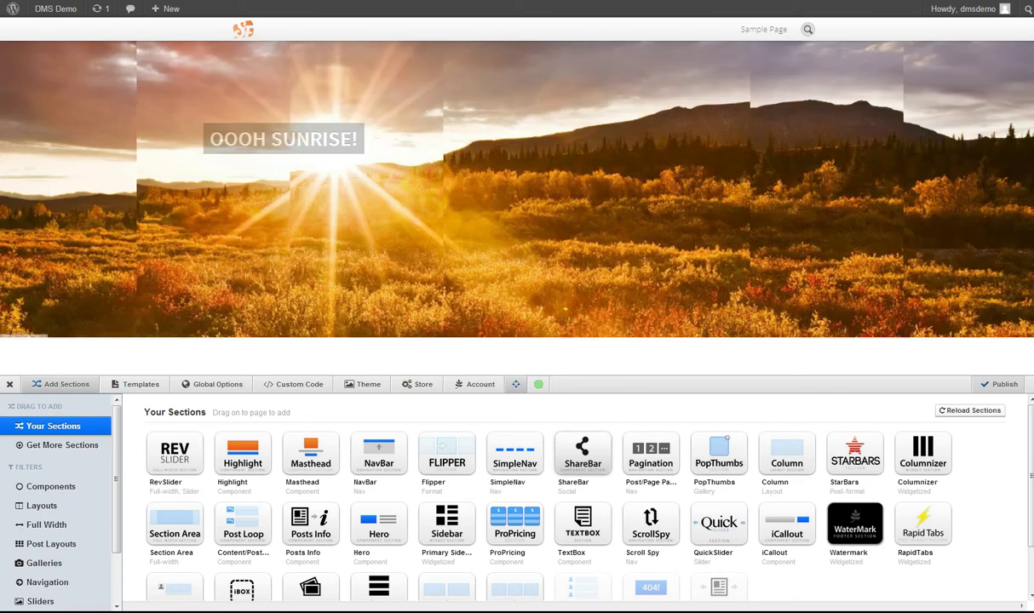
{"action": "left_click", "coordinate": [583, 454]}
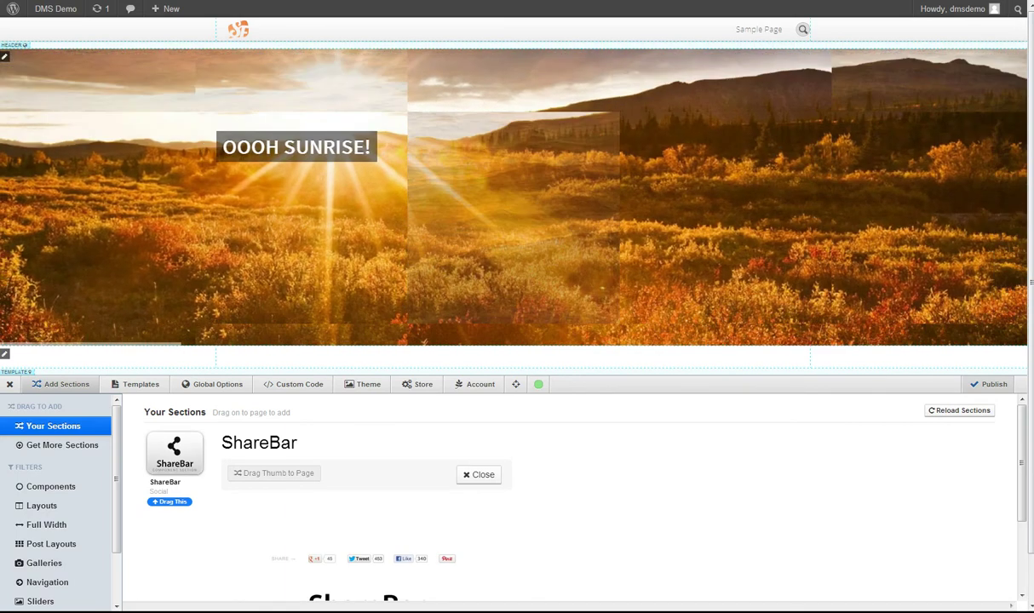
{"action": "left_click_drag", "start_coordinate": [174, 451], "coordinate": [532, 401]}
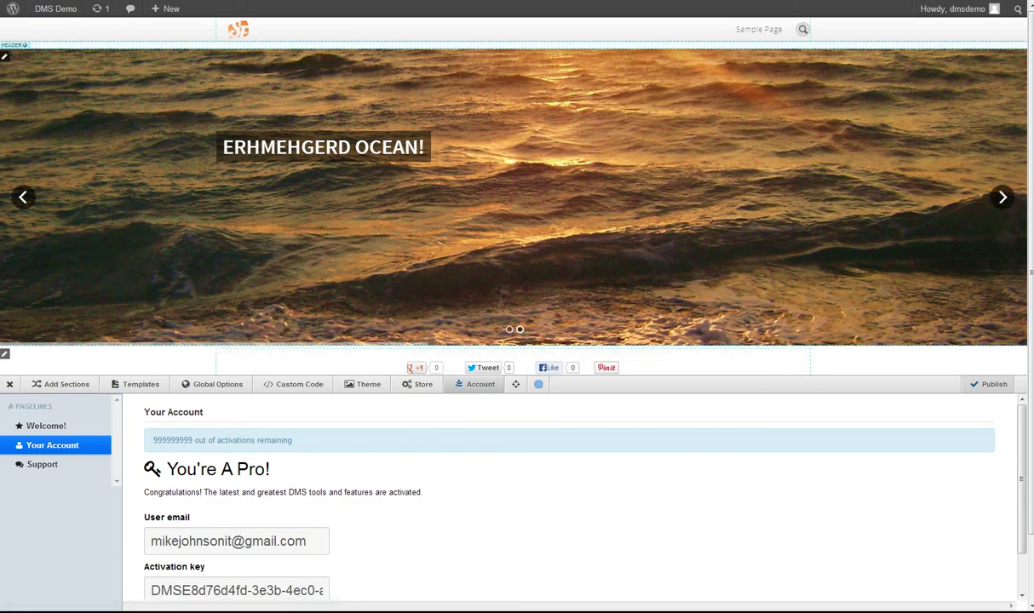
- Reduce the ShareBar section's width to 6/12 of the content row
{"action": "left_click", "coordinate": [60, 384]}
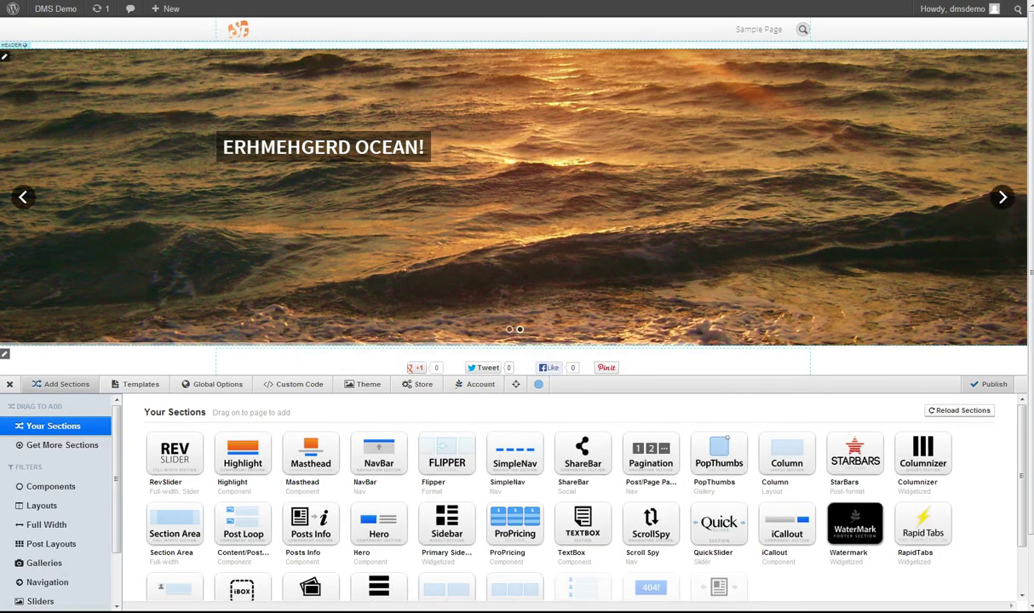
{"action": "mouse_move", "coordinate": [274, 356]}
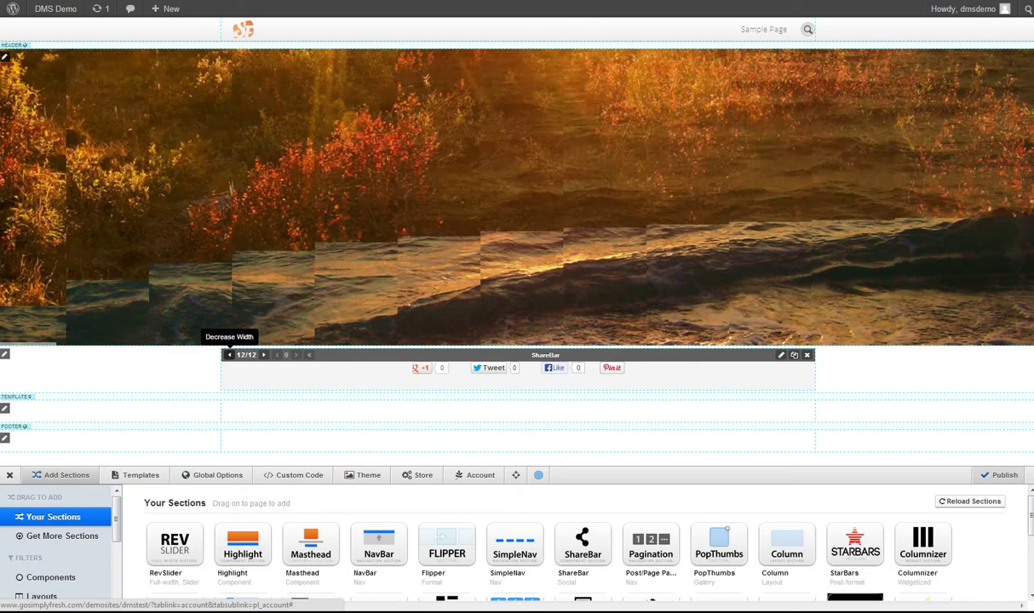
{"action": "left_click", "coordinate": [228, 354]}
{"action": "left_click", "coordinate": [228, 354]}
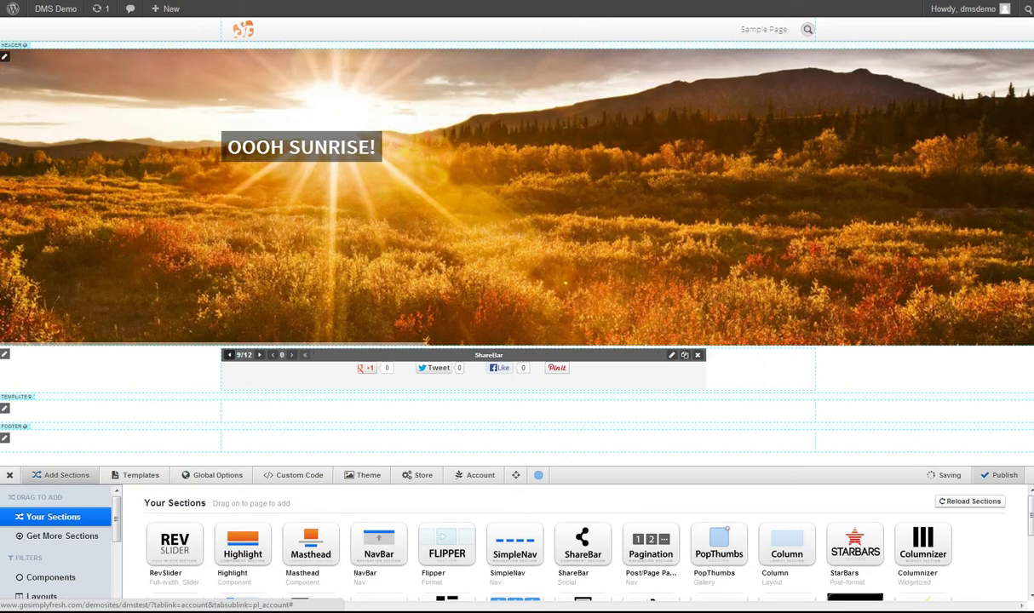
{"action": "left_click", "coordinate": [228, 355]}
{"action": "left_click", "coordinate": [228, 355]}
{"action": "left_click", "coordinate": [228, 355]}
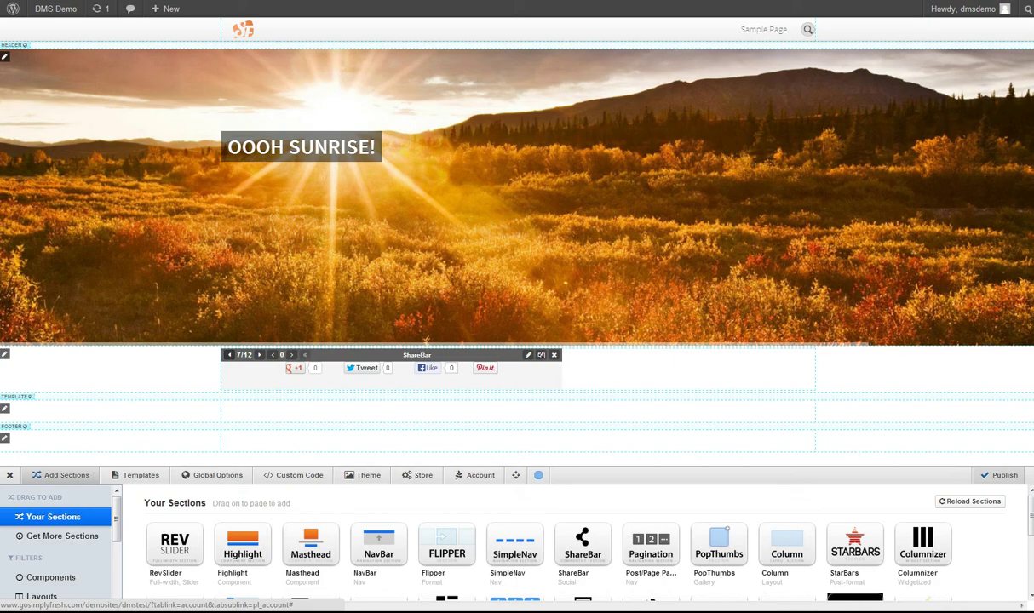
{"action": "left_click", "coordinate": [228, 354]}
{"action": "left_click_drag", "start_coordinate": [392, 355], "coordinate": [566, 360]}
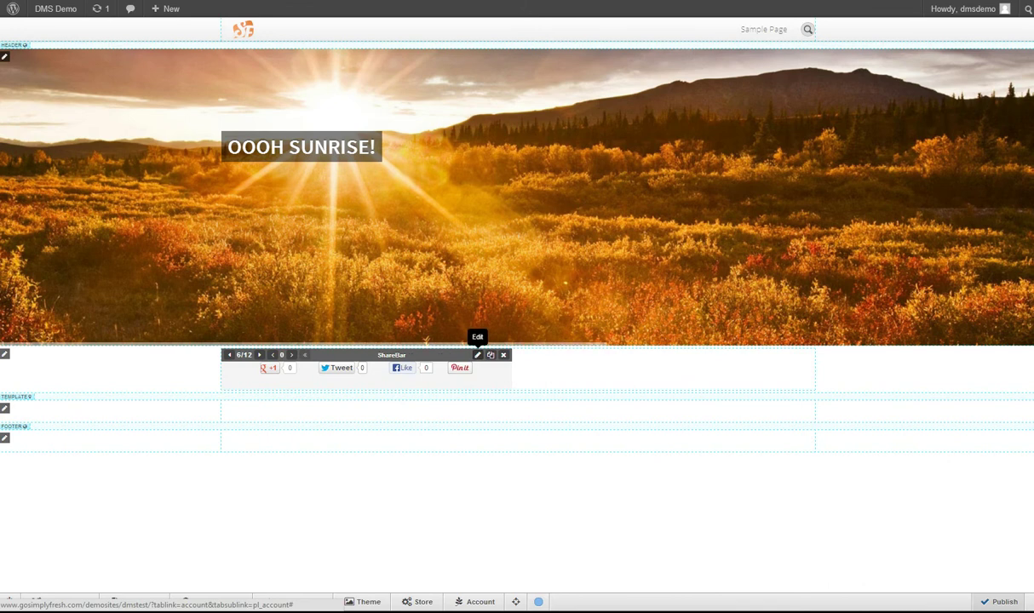
- Open the ShareBar's section options and view its local and global scope settings
{"action": "left_click", "coordinate": [478, 354]}
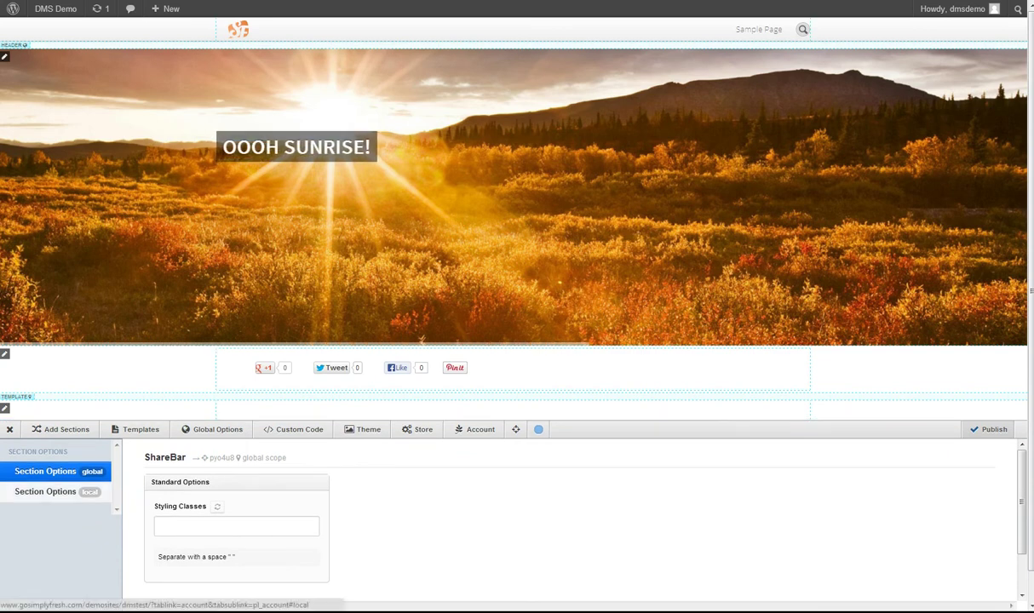
{"action": "left_click", "coordinate": [46, 492]}
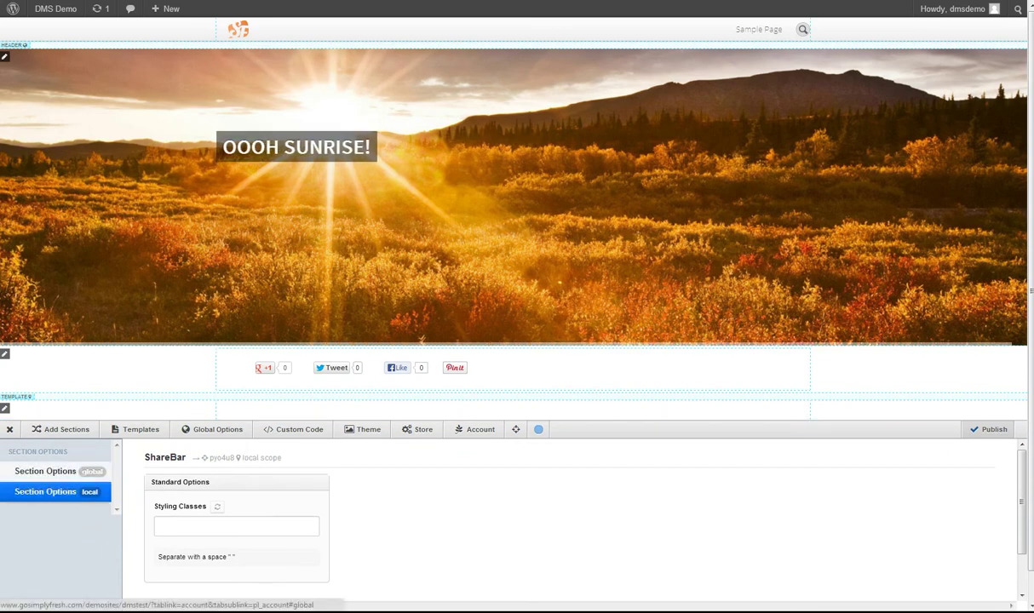
{"action": "left_click", "coordinate": [47, 471]}
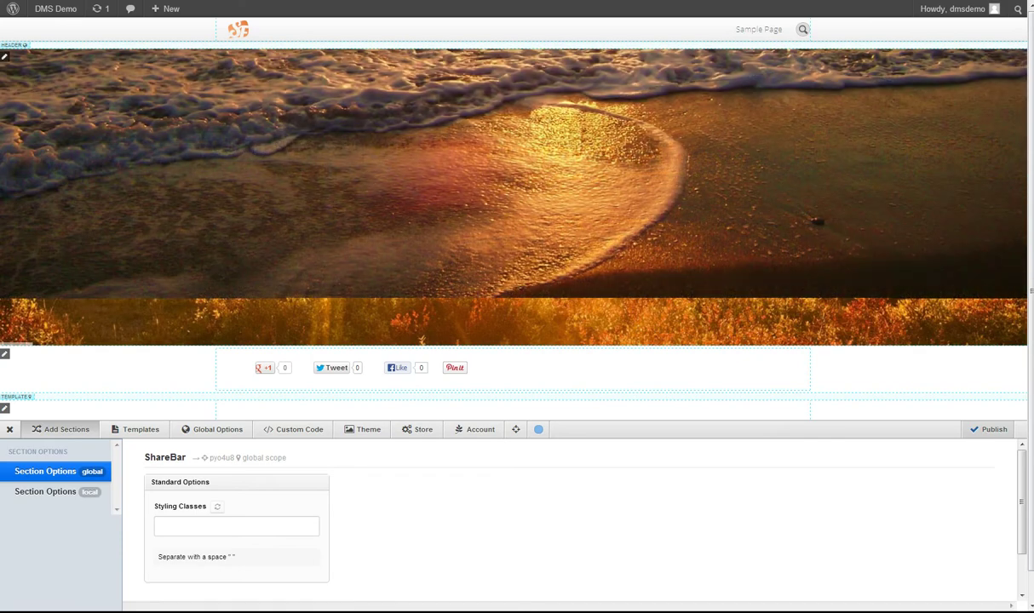
- Add a Masthead section to the header area directly below the ShareBar
{"action": "left_click", "coordinate": [62, 429]}
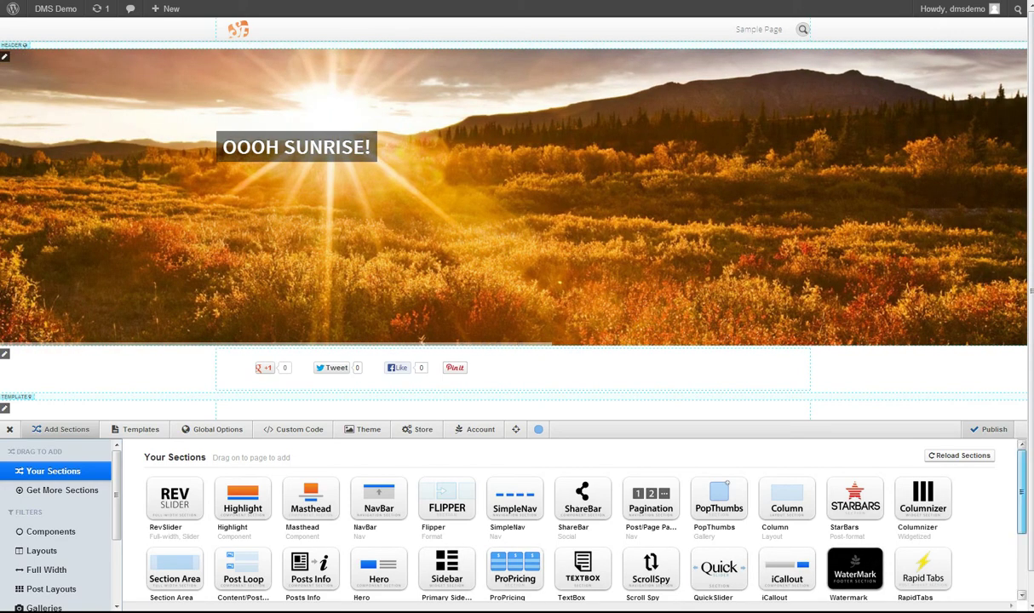
{"action": "scroll", "coordinate": [562, 524], "scroll_direction": "down", "scroll_amount": 1}
{"action": "scroll", "coordinate": [562, 520], "scroll_direction": "down", "scroll_amount": 2}
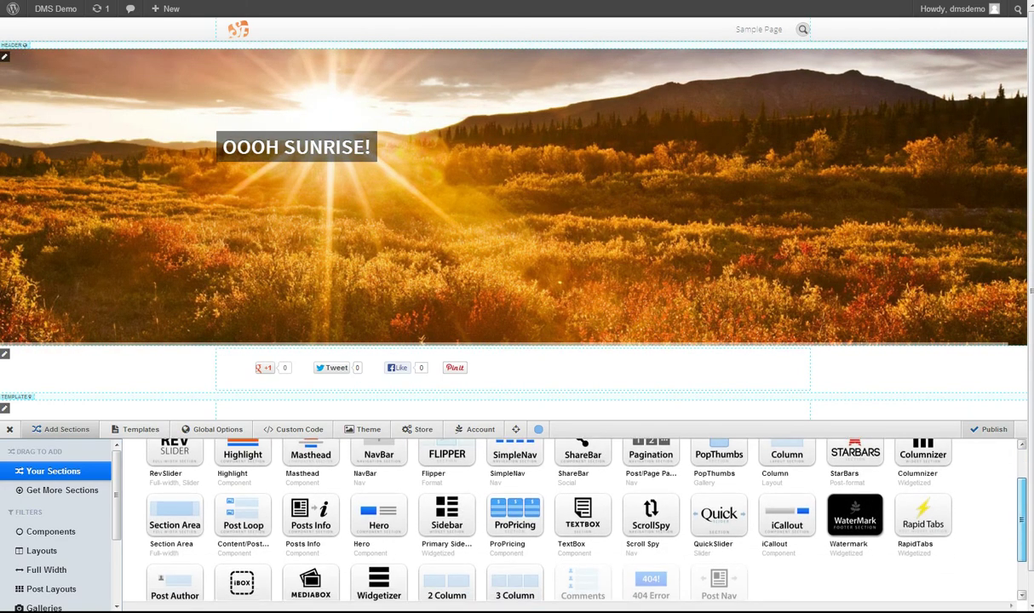
{"action": "scroll", "coordinate": [562, 520], "scroll_direction": "down", "scroll_amount": 1}
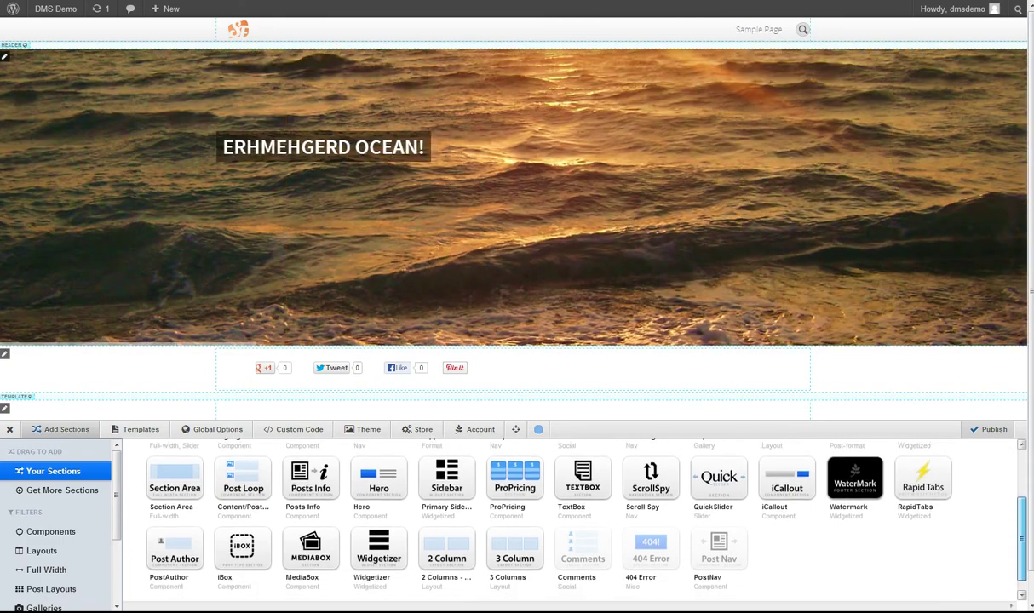
{"action": "scroll", "coordinate": [562, 520], "scroll_direction": "up", "scroll_amount": 1}
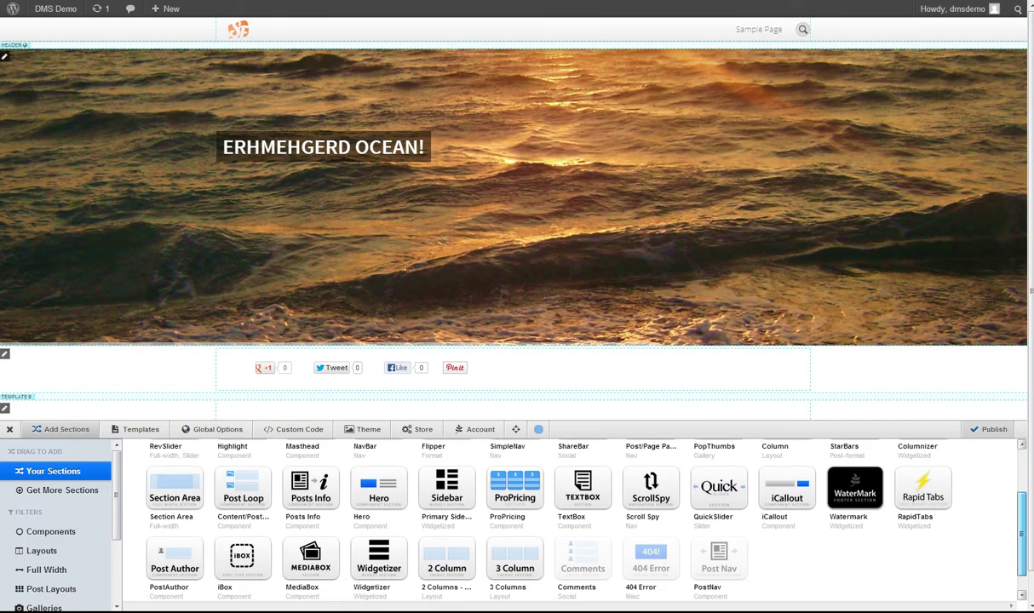
{"action": "scroll", "coordinate": [562, 519], "scroll_direction": "up", "scroll_amount": 2}
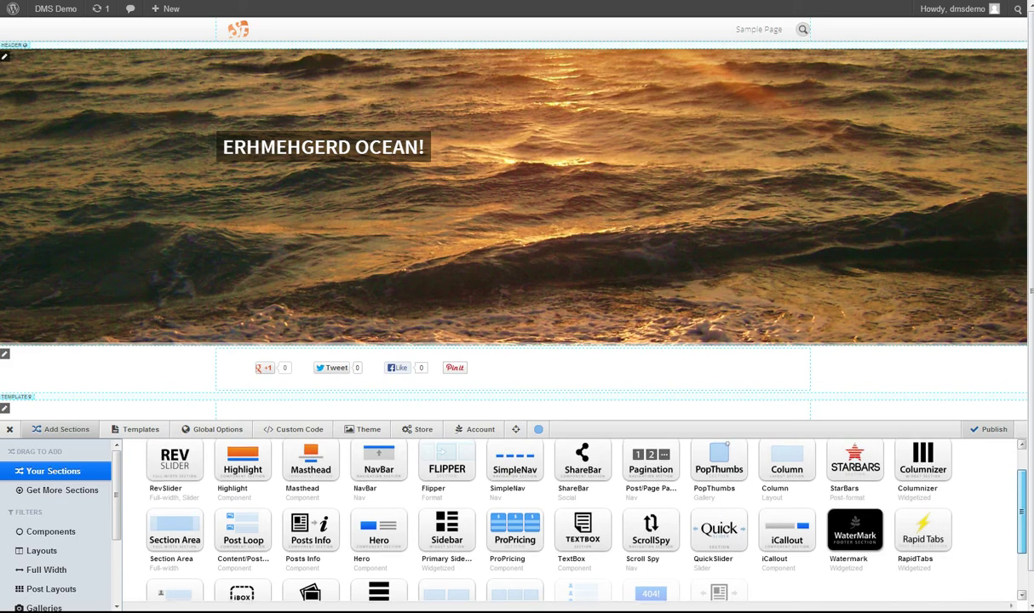
{"action": "scroll", "coordinate": [563, 519], "scroll_direction": "up", "scroll_amount": 1}
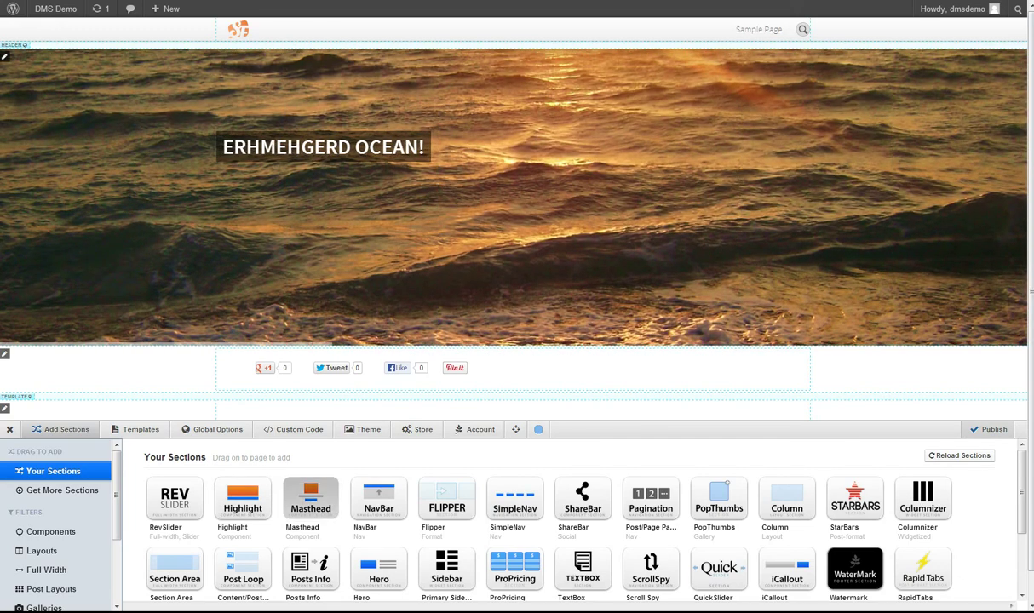
{"action": "left_click_drag", "start_coordinate": [310, 498], "coordinate": [699, 404]}
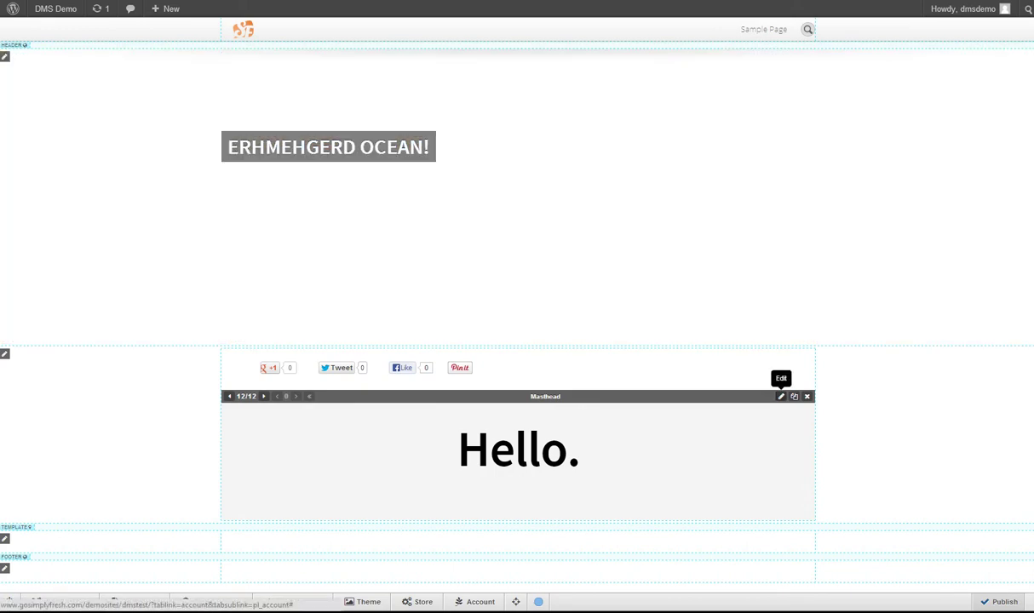
- Open the Masthead's section options and look through its splash, text, menu, action button and meta settings
{"action": "left_click", "coordinate": [781, 396]}
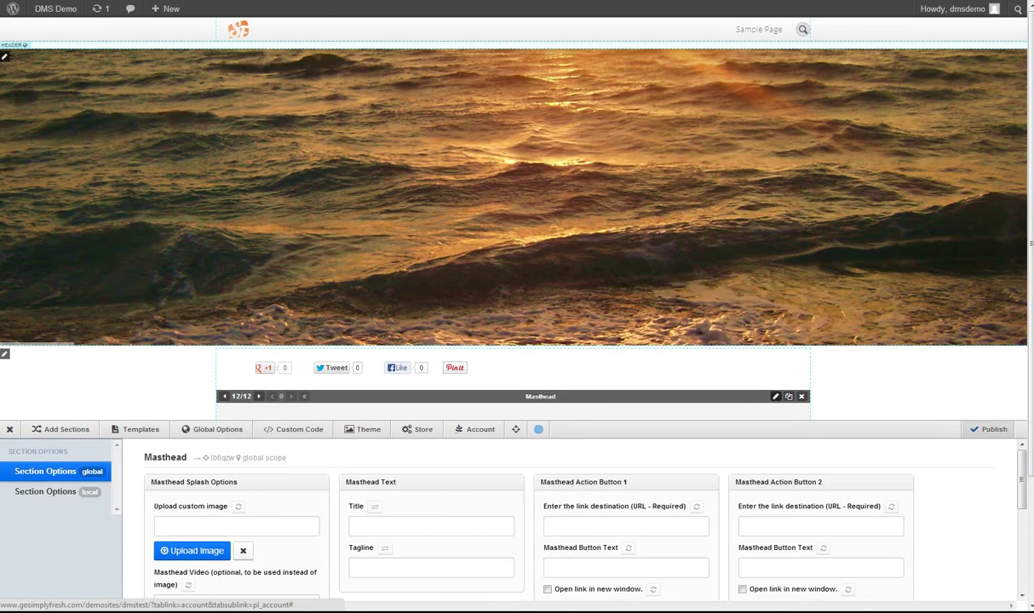
{"action": "scroll", "coordinate": [528, 520], "scroll_direction": "down", "scroll_amount": 3}
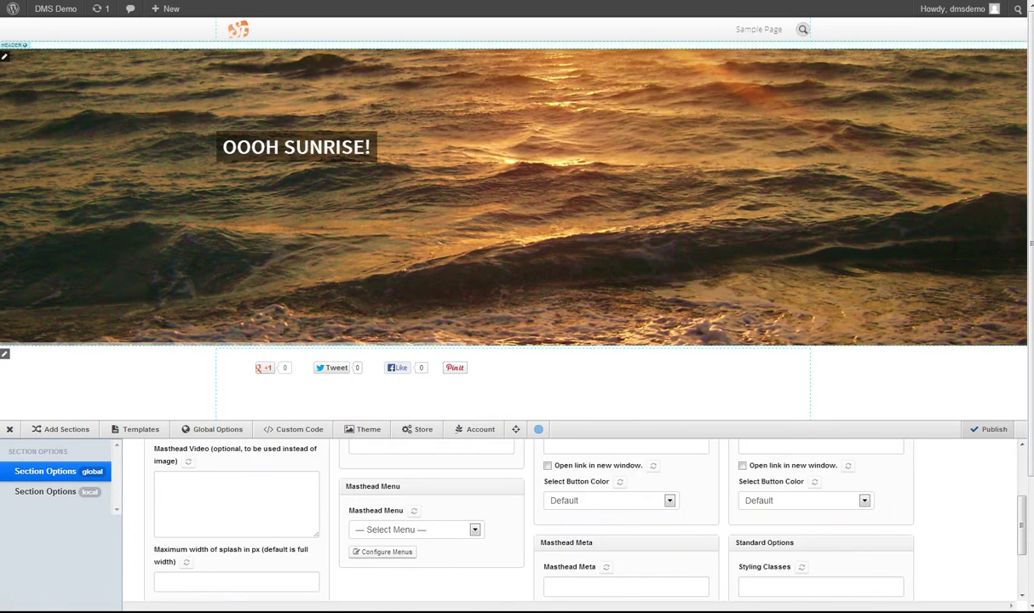
{"action": "scroll", "coordinate": [528, 520], "scroll_direction": "up", "scroll_amount": 2}
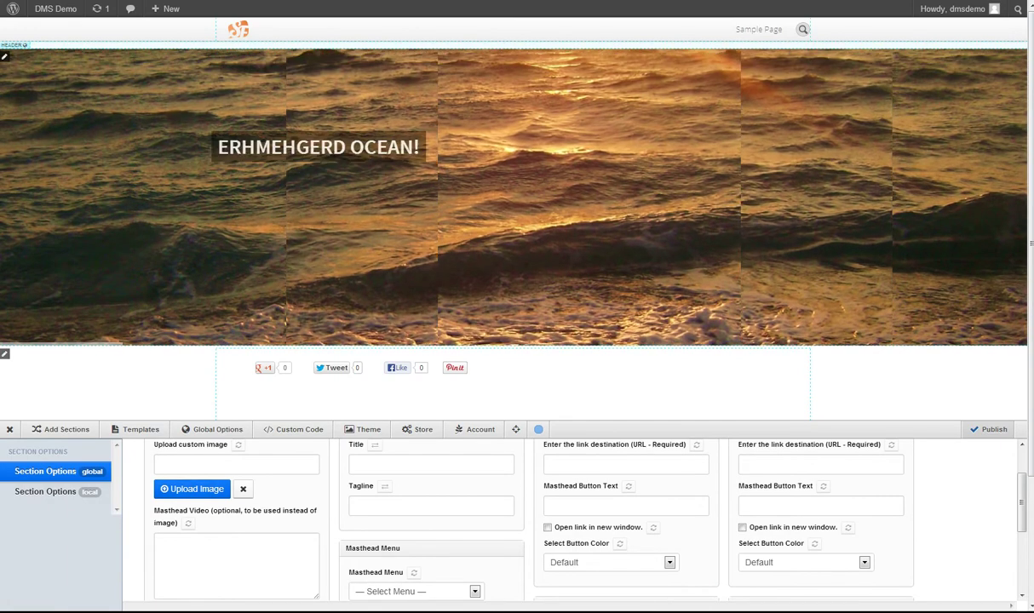
{"action": "scroll", "coordinate": [528, 520], "scroll_direction": "up", "scroll_amount": 2}
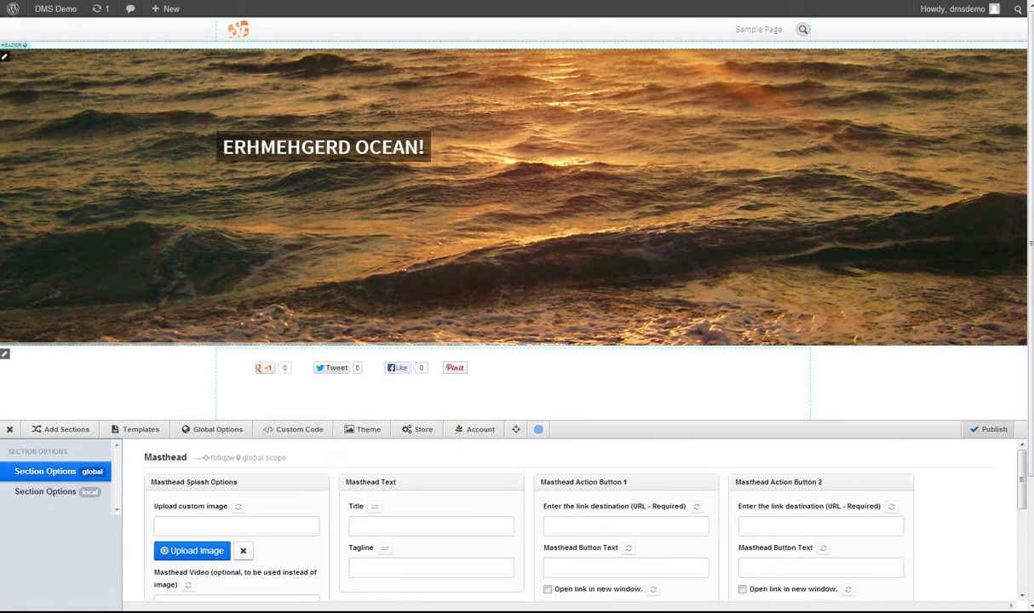
{"action": "scroll", "coordinate": [528, 520], "scroll_direction": "down", "scroll_amount": 2}
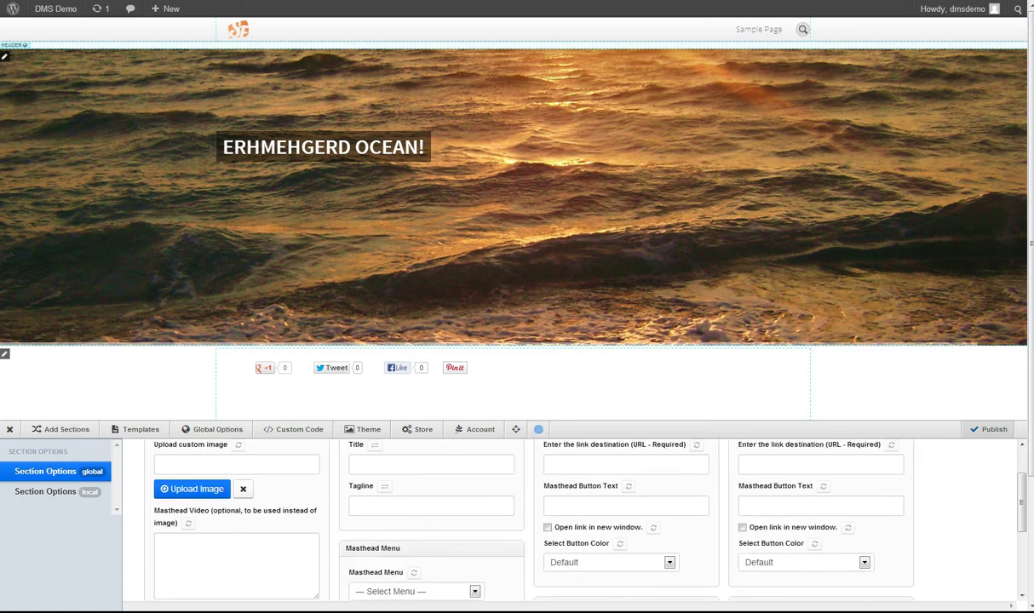
{"action": "scroll", "coordinate": [528, 519], "scroll_direction": "down", "scroll_amount": 2}
{"action": "scroll", "coordinate": [528, 520], "scroll_direction": "up", "scroll_amount": 4}
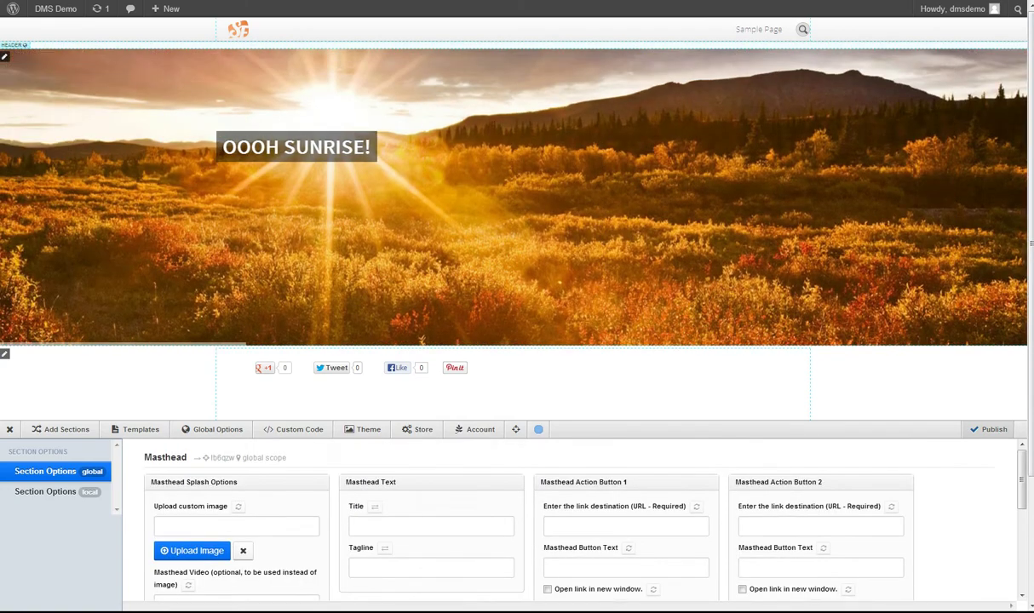
- Set the Masthead's title to "Hi Guys!" and its tagline to "Good To See You!"
{"action": "left_click", "coordinate": [431, 526]}
{"action": "type", "text": "Hi Guys!"}
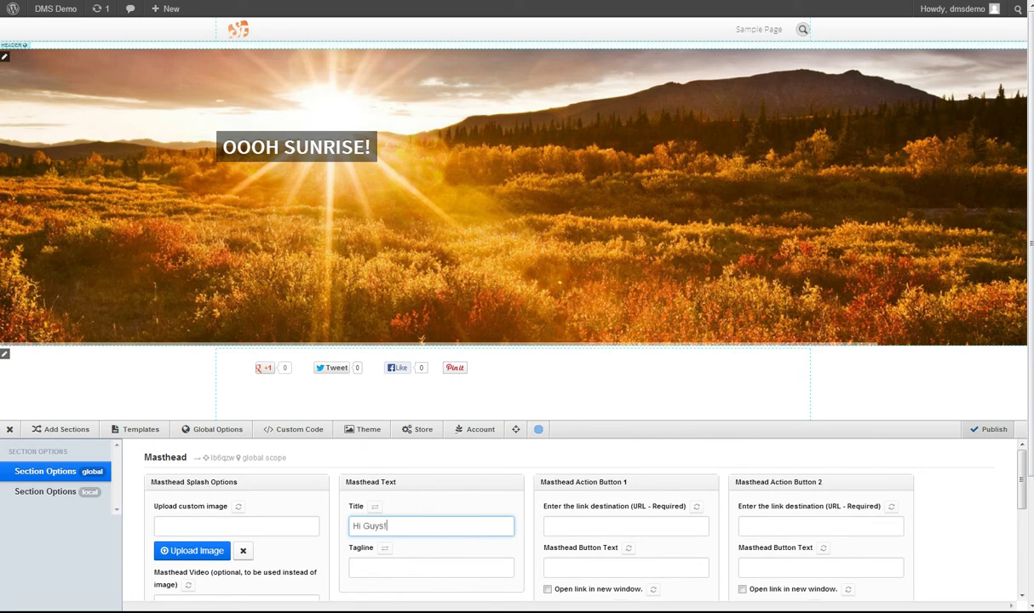
{"action": "scroll", "coordinate": [571, 520], "scroll_direction": "down", "scroll_amount": 1}
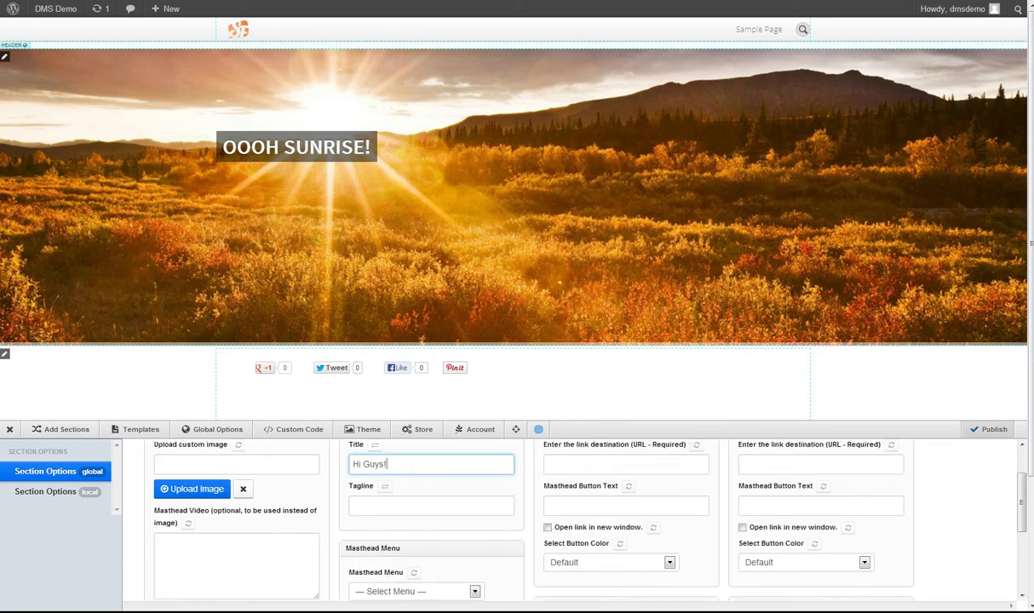
{"action": "left_click", "coordinate": [431, 506]}
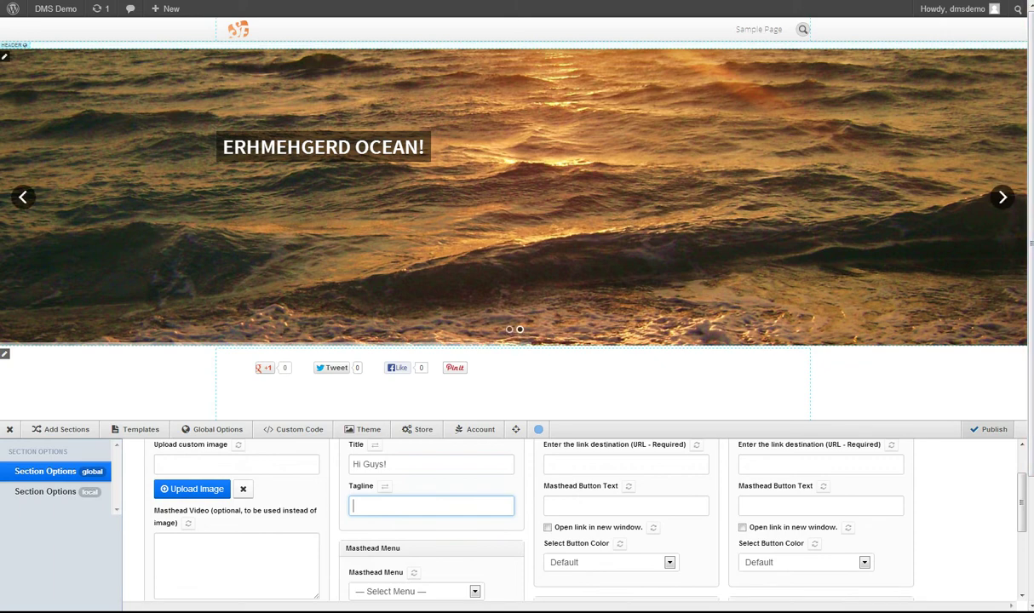
{"action": "scroll", "coordinate": [511, 213], "scroll_direction": "down", "scroll_amount": 1}
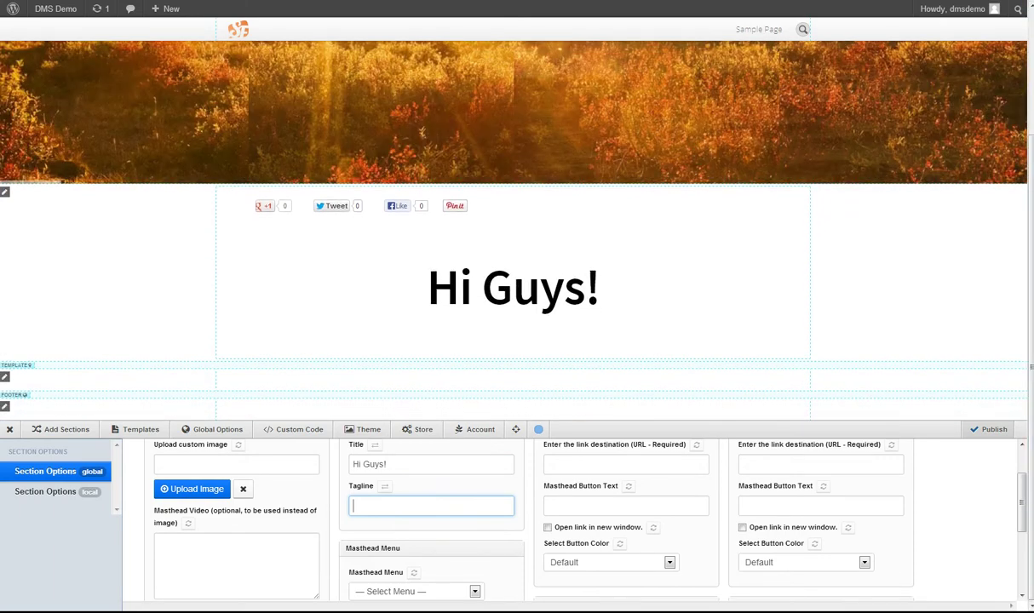
{"action": "type", "text": "Good To See You!"}
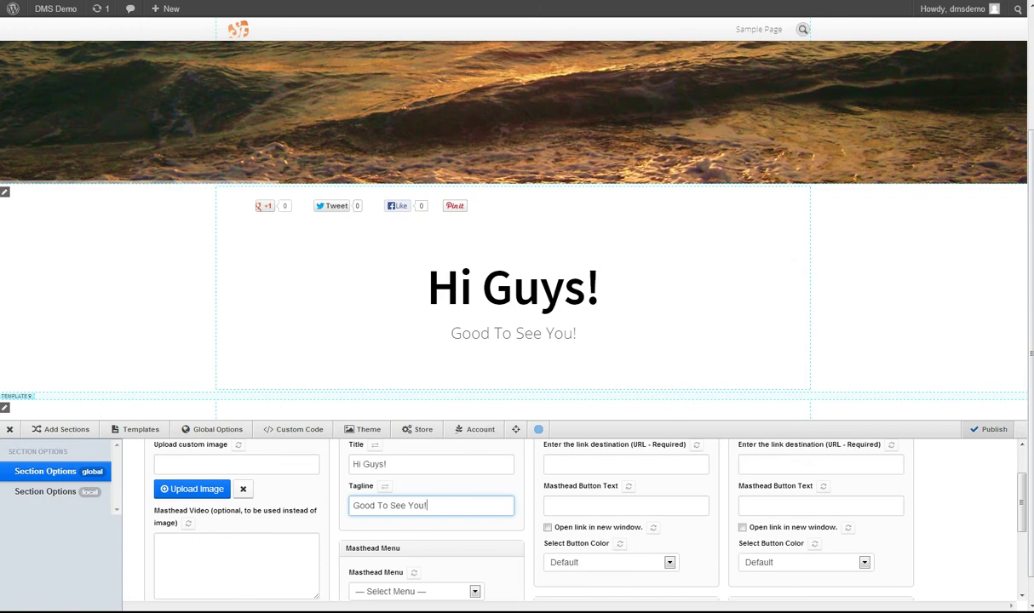
- Upload sf-pagelines1.jpg as the Masthead's custom splash image
{"action": "left_click", "coordinate": [192, 488]}
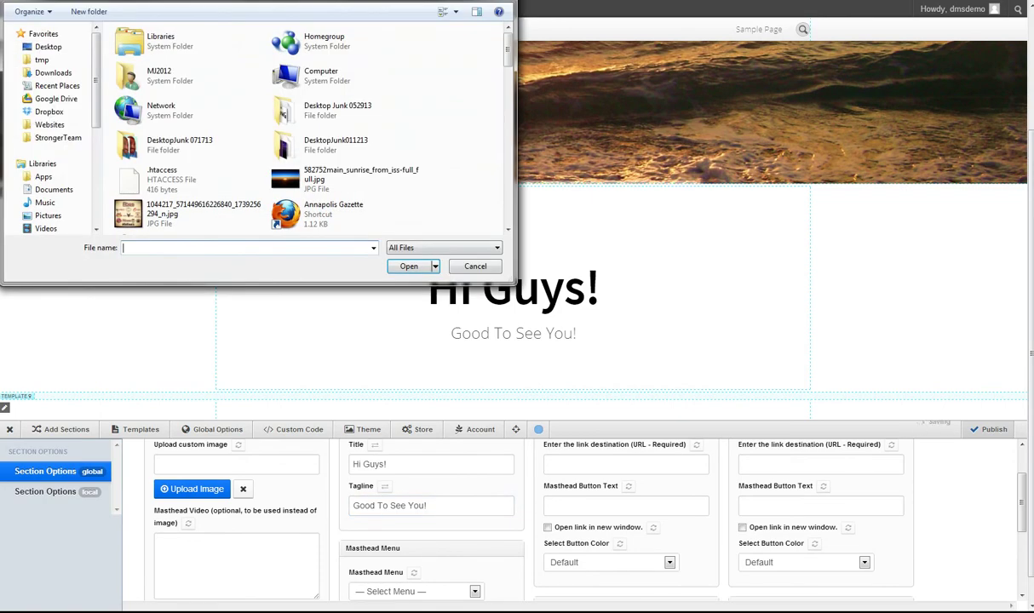
{"action": "scroll", "coordinate": [306, 128], "scroll_direction": "down", "scroll_amount": 10}
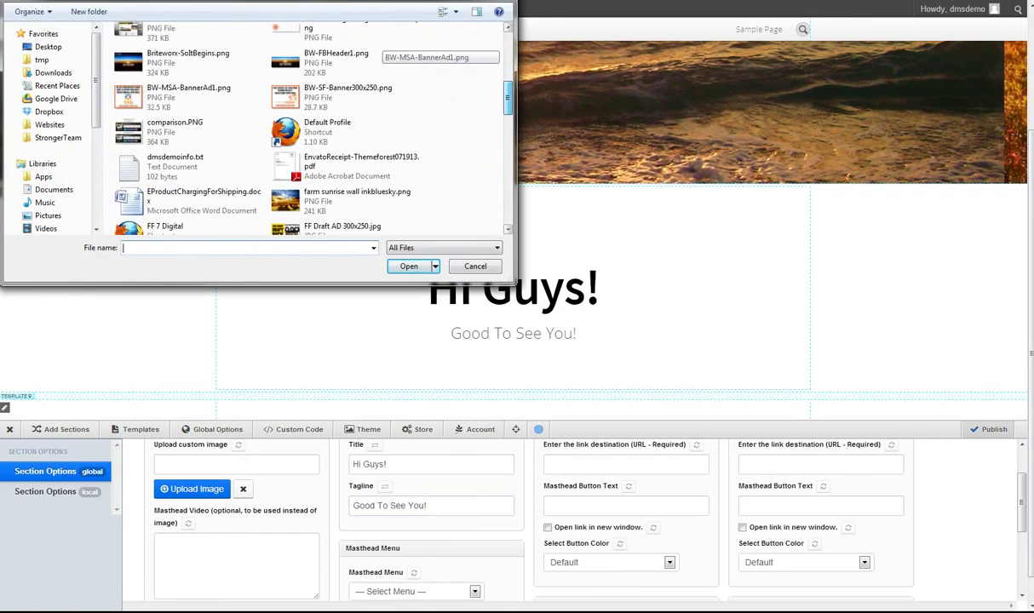
{"action": "scroll", "coordinate": [307, 128], "scroll_direction": "down", "scroll_amount": 15}
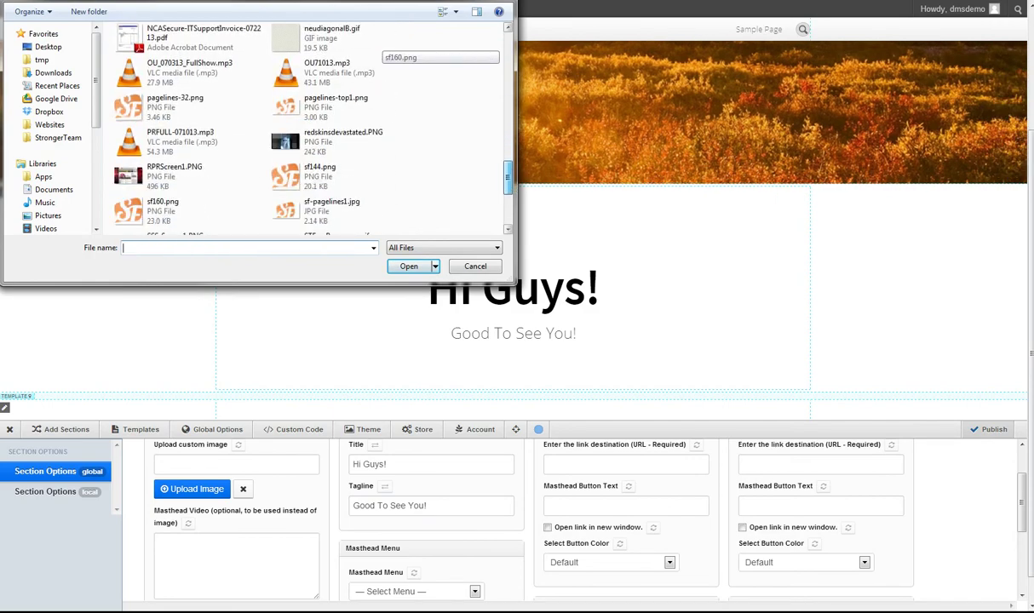
{"action": "scroll", "coordinate": [307, 128], "scroll_direction": "down", "scroll_amount": 3}
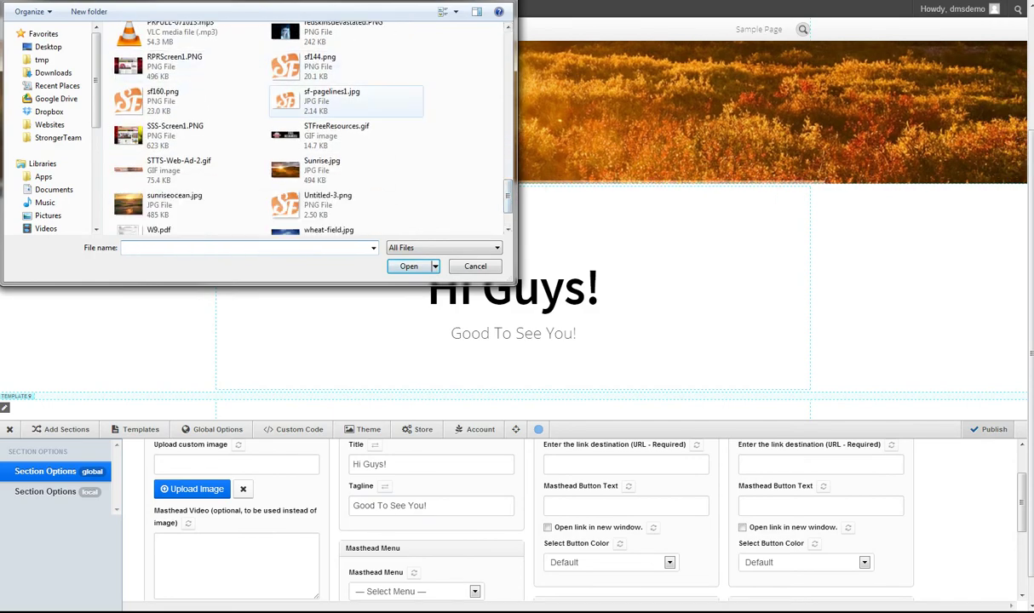
{"action": "double_click", "coordinate": [332, 96]}
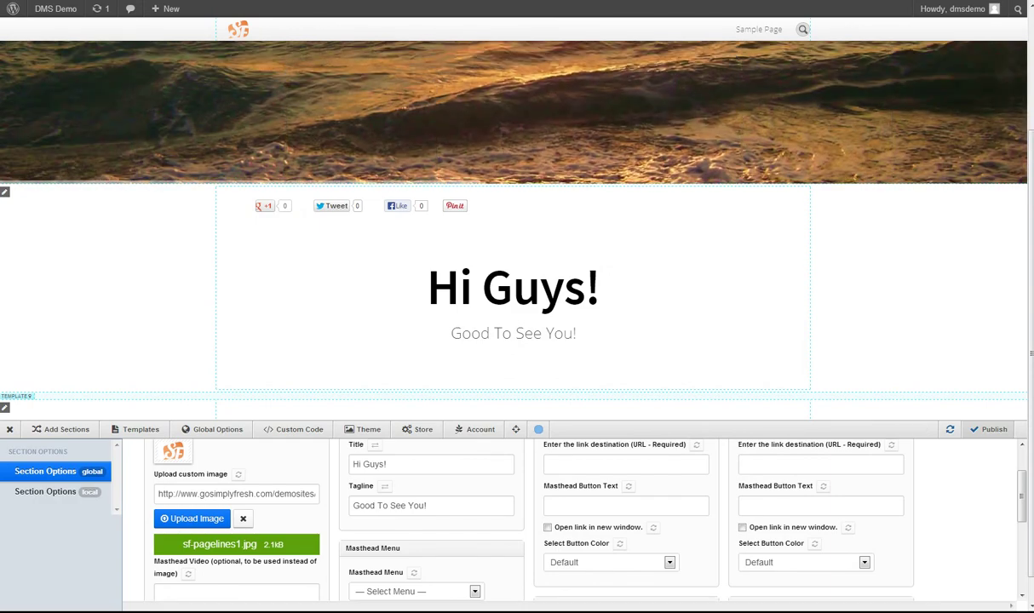
- Enter "Clicky Clicky" as the link destination of Masthead Action Button 1
{"action": "scroll", "coordinate": [571, 520], "scroll_direction": "down", "scroll_amount": 2}
{"action": "scroll", "coordinate": [571, 520], "scroll_direction": "down", "scroll_amount": 2}
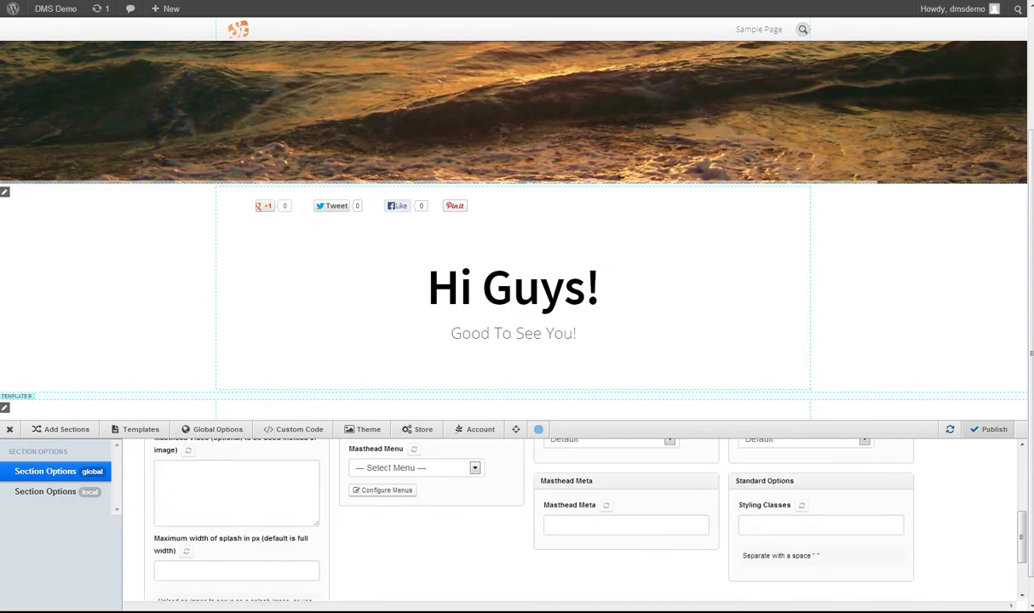
{"action": "scroll", "coordinate": [571, 520], "scroll_direction": "down", "scroll_amount": 2}
{"action": "scroll", "coordinate": [571, 519], "scroll_direction": "up", "scroll_amount": 6}
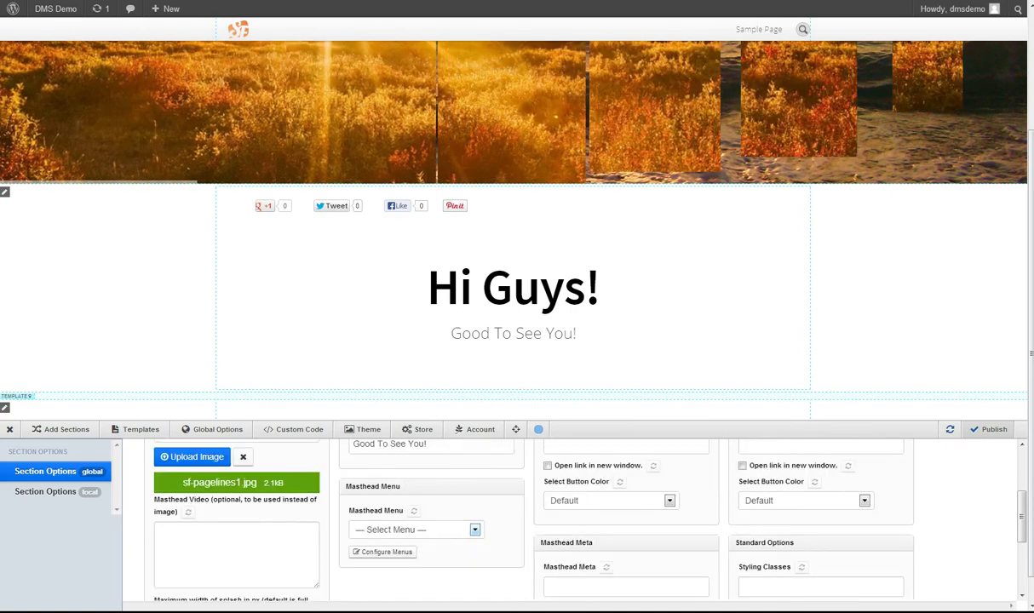
{"action": "scroll", "coordinate": [571, 520], "scroll_direction": "up", "scroll_amount": 2}
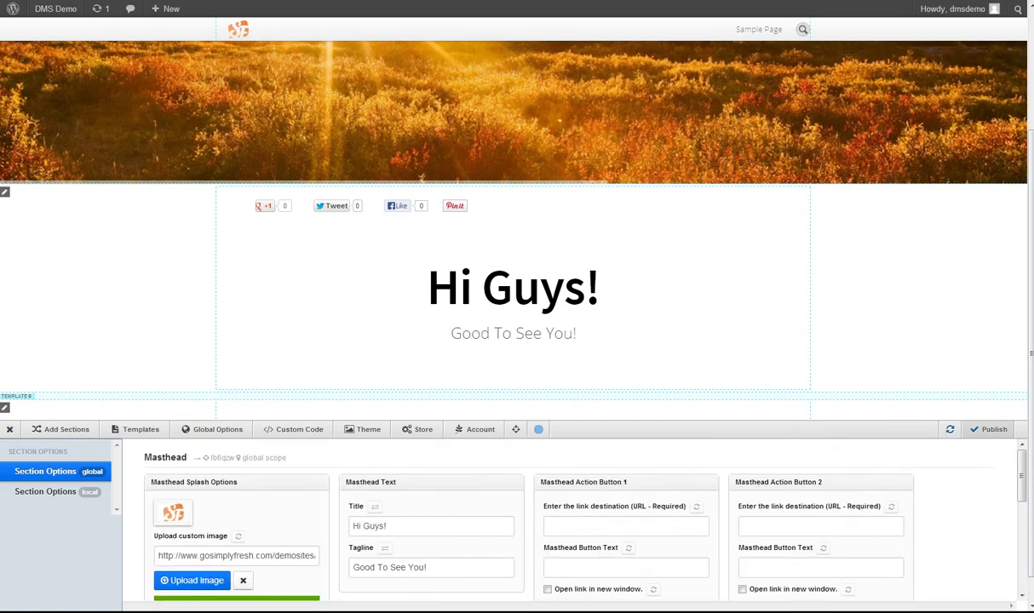
{"action": "left_click", "coordinate": [626, 526]}
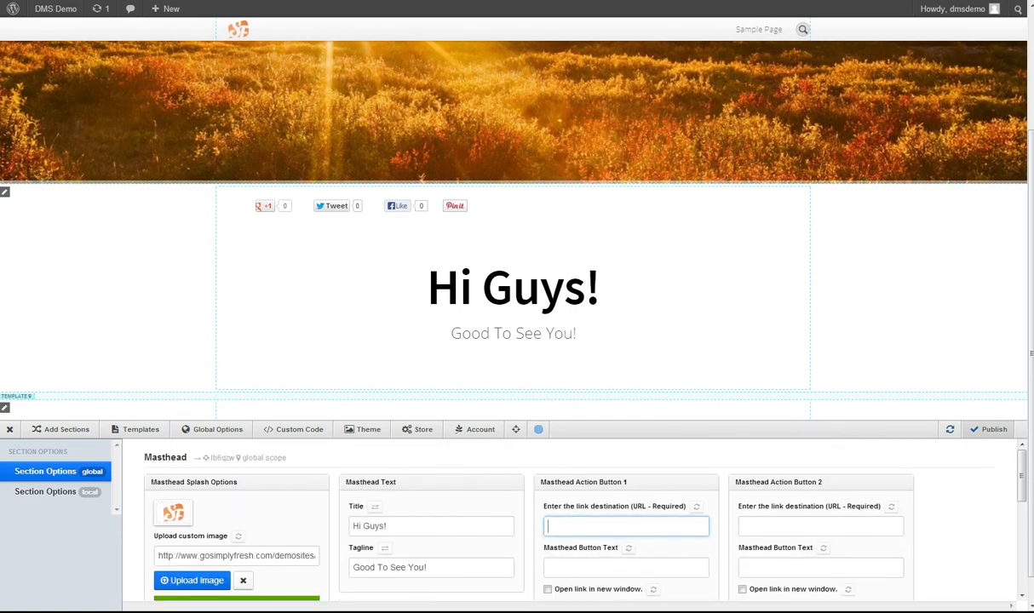
{"action": "type", "text": "Clicky Clicky"}
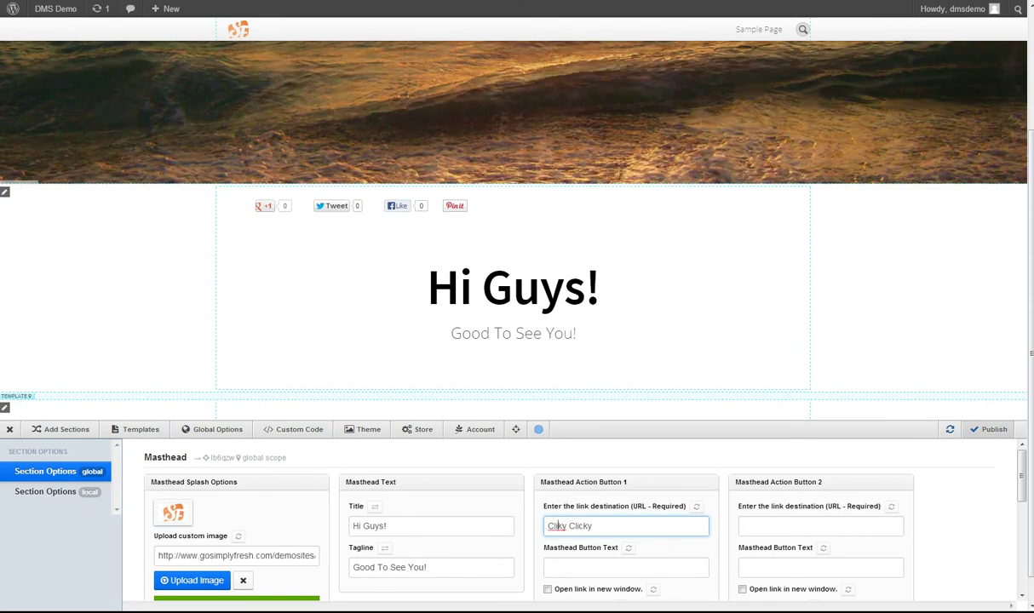
{"action": "type", "text": "c"}
{"action": "scroll", "coordinate": [571, 519], "scroll_direction": "down", "scroll_amount": 1}
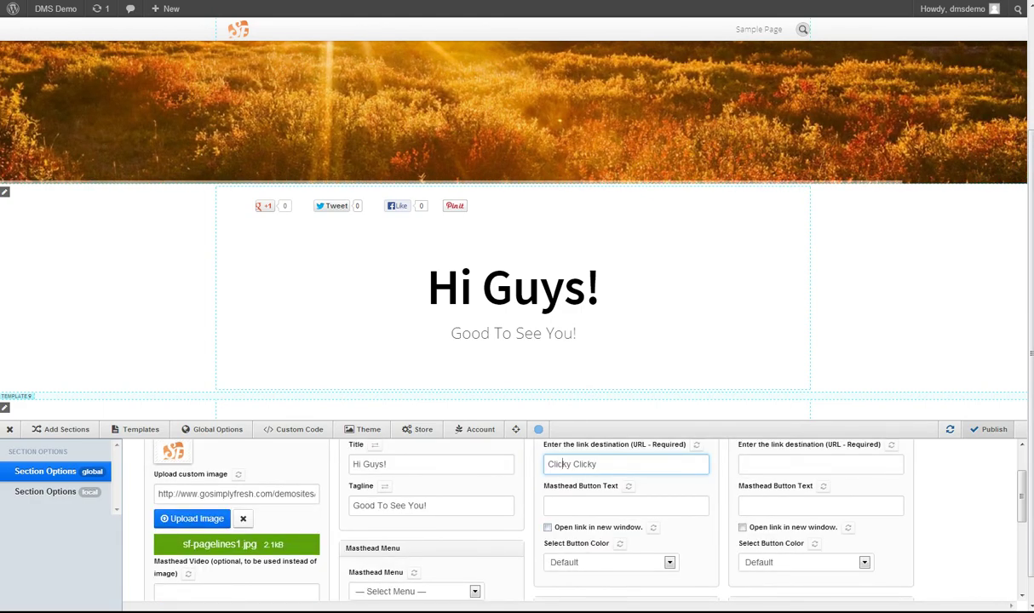
{"action": "key", "text": "shift+End"}
{"action": "key", "text": "End"}
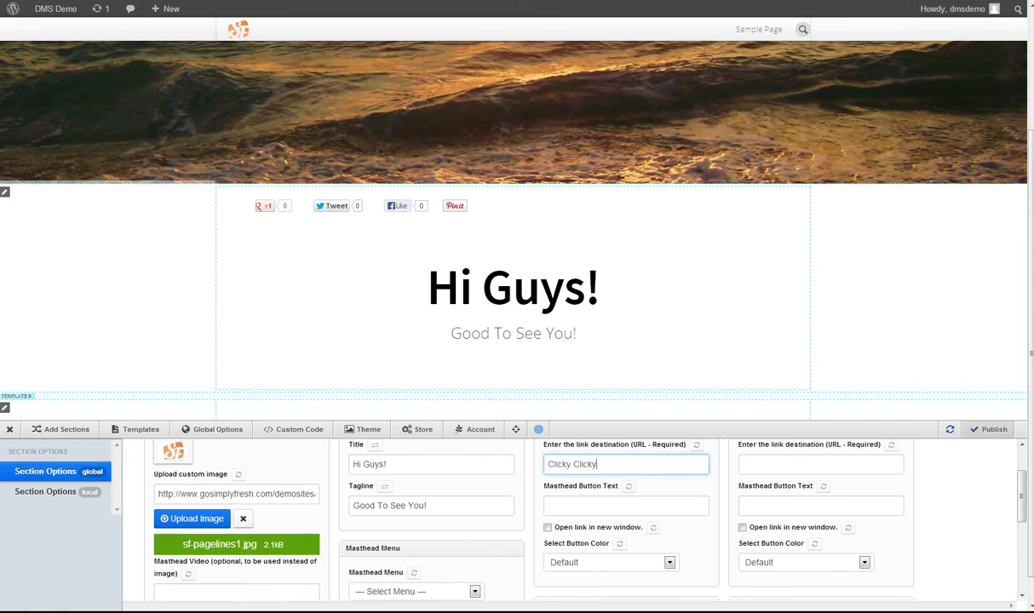
{"action": "key", "text": "shift+Home"}
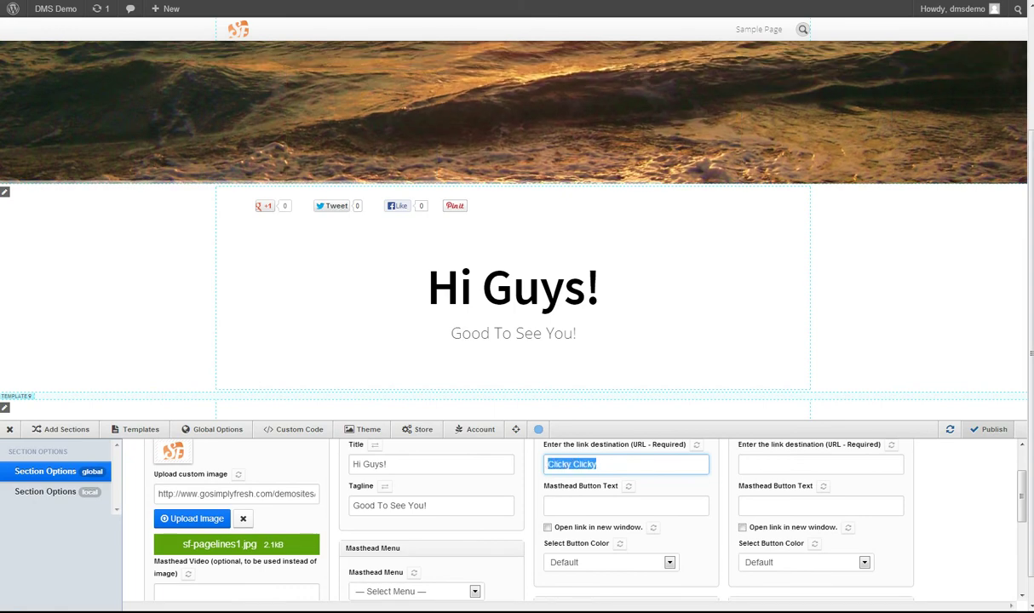
{"action": "type", "text": "htt"}
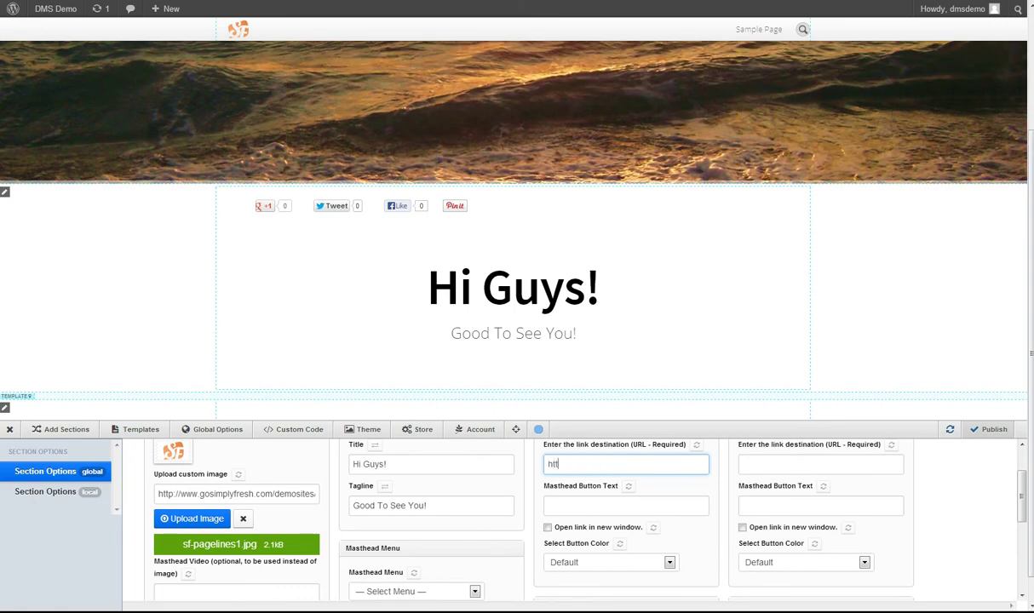
{"action": "type", "text": "p://ww"}
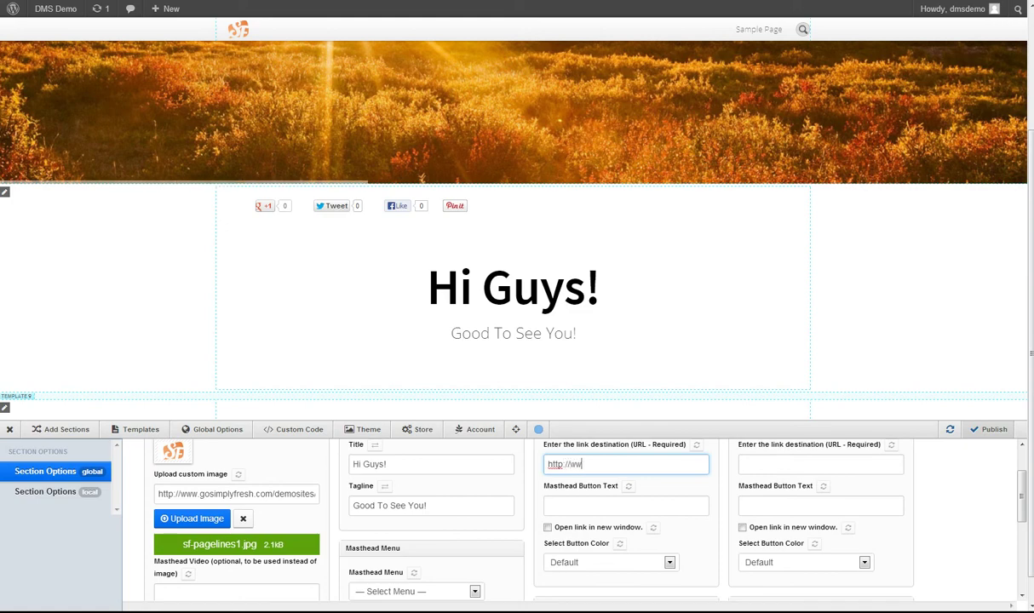
{"action": "type", "text": "w.gos"}
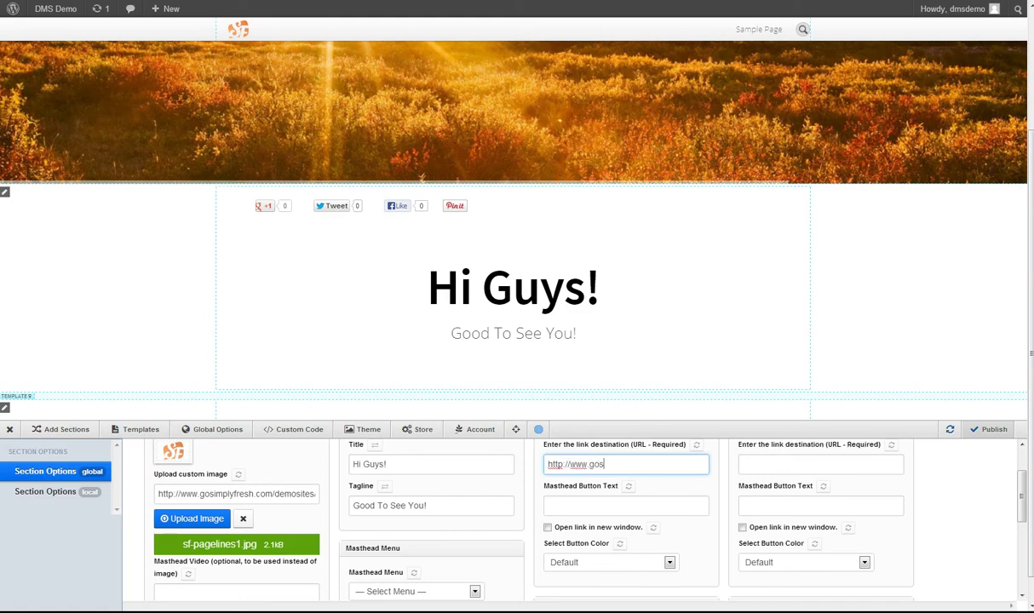
{"action": "type", "text": "implyfresh.com"}
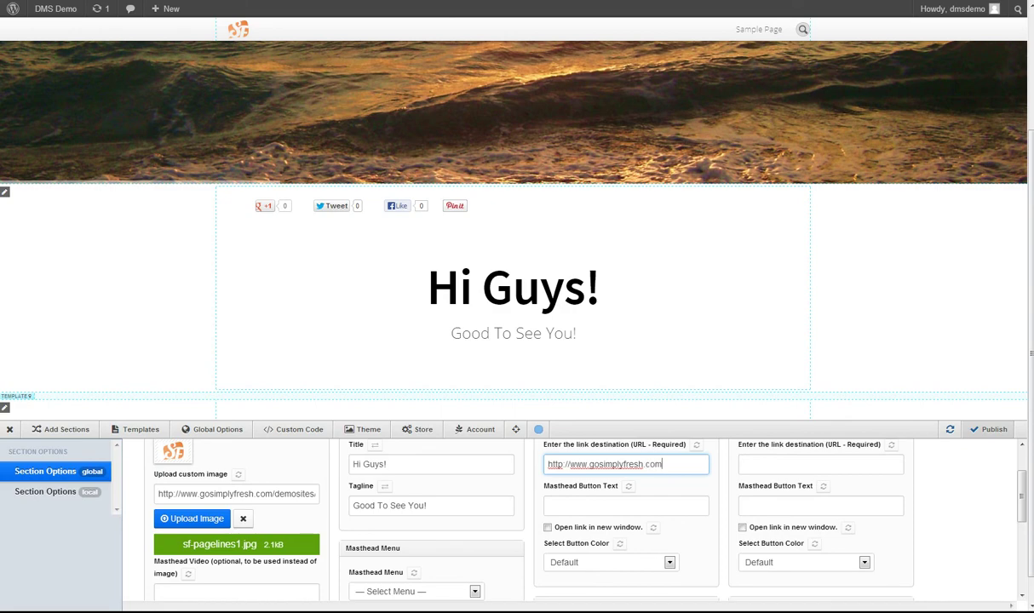
- Configure Masthead Action Button 1 with the text "Clicky Clicky", the Orange color and its link opening in a new window
{"action": "left_click", "coordinate": [626, 506]}
{"action": "type", "text": "Clicky Clicky"}
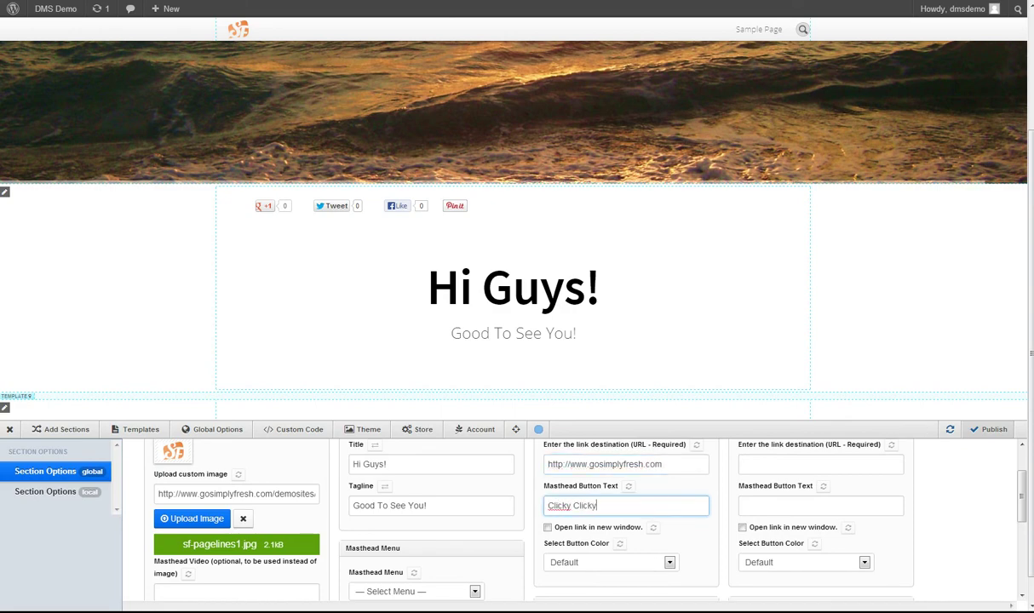
{"action": "left_click", "coordinate": [670, 563]}
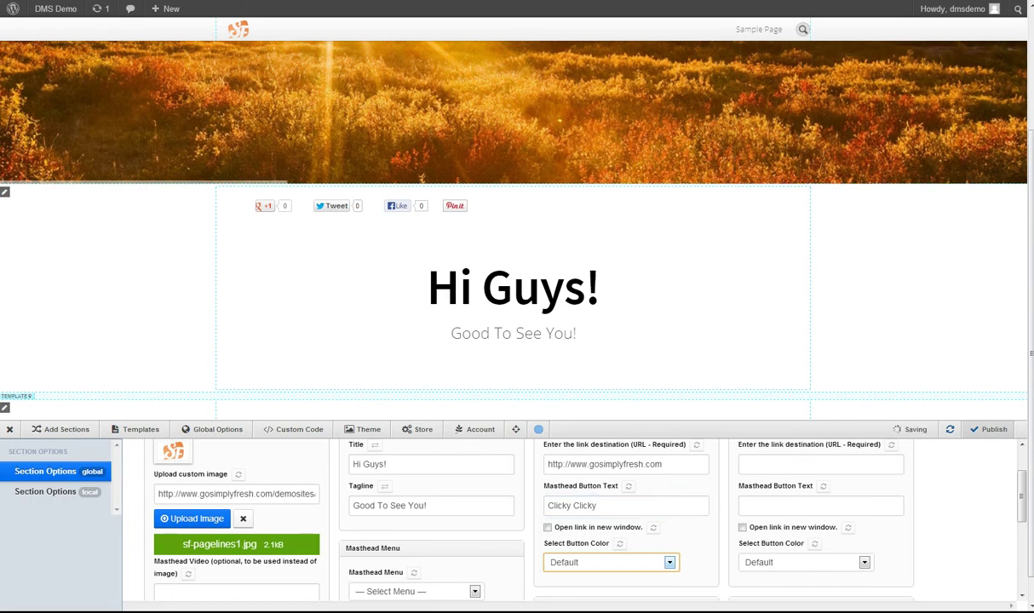
{"action": "left_click", "coordinate": [670, 562]}
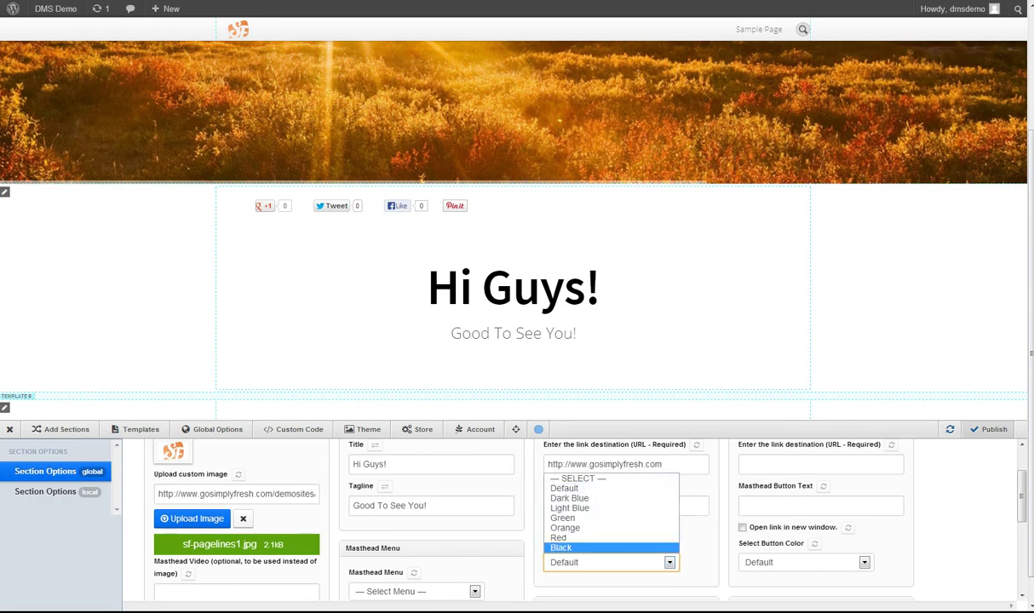
{"action": "left_click", "coordinate": [564, 528]}
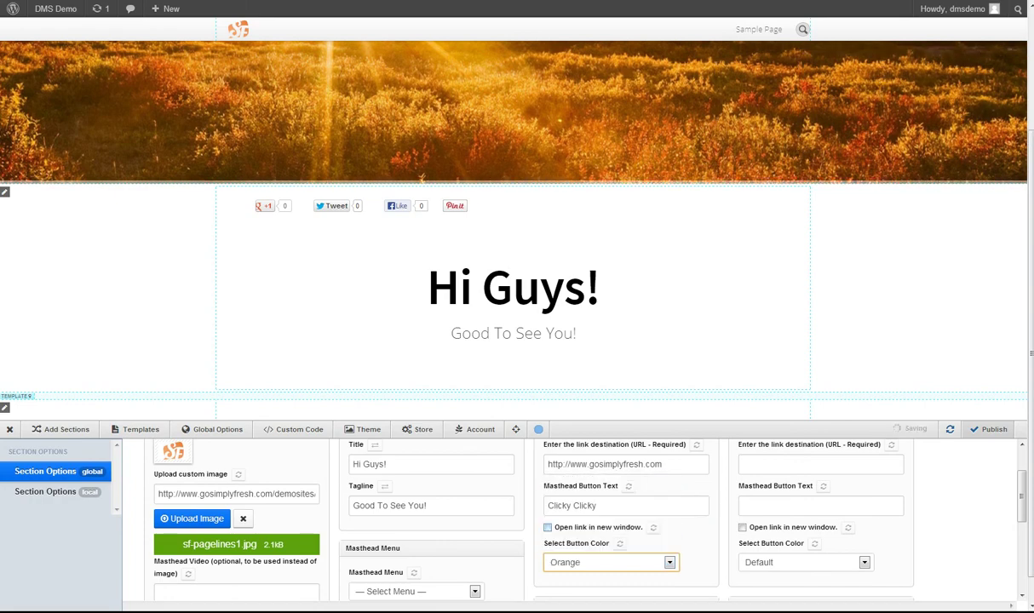
{"action": "left_click", "coordinate": [547, 528]}
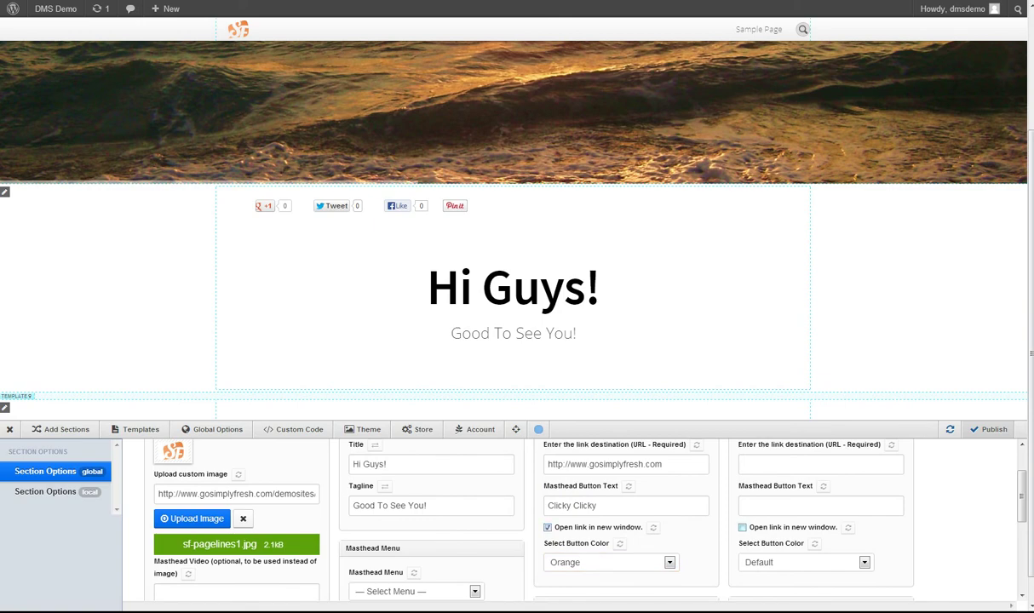
- Resize the Masthead section to a width of 6/12 columns beside the ShareBar
{"action": "scroll", "coordinate": [528, 520], "scroll_direction": "up", "scroll_amount": 1}
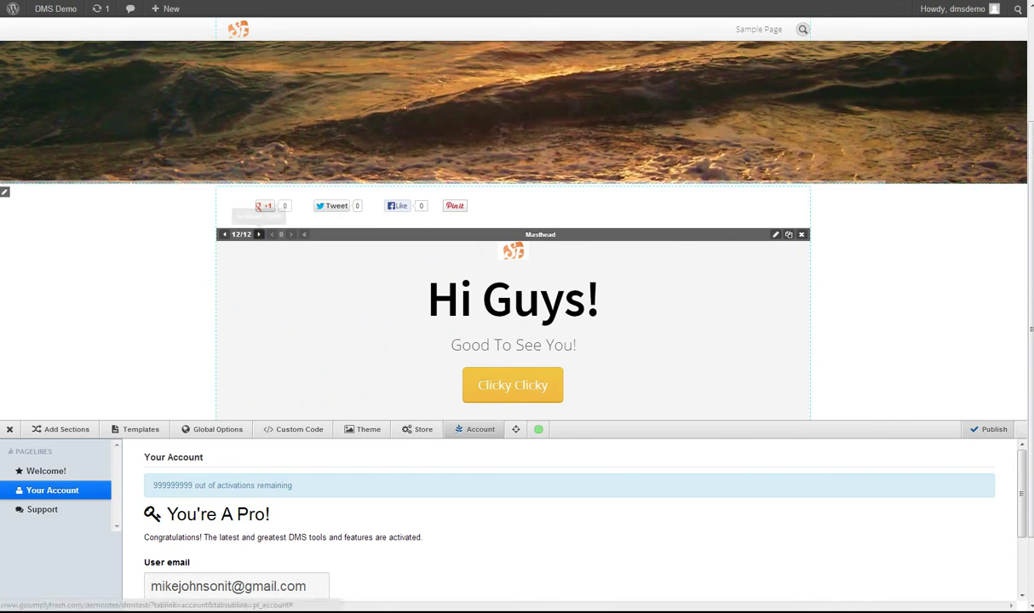
{"action": "left_click", "coordinate": [259, 234]}
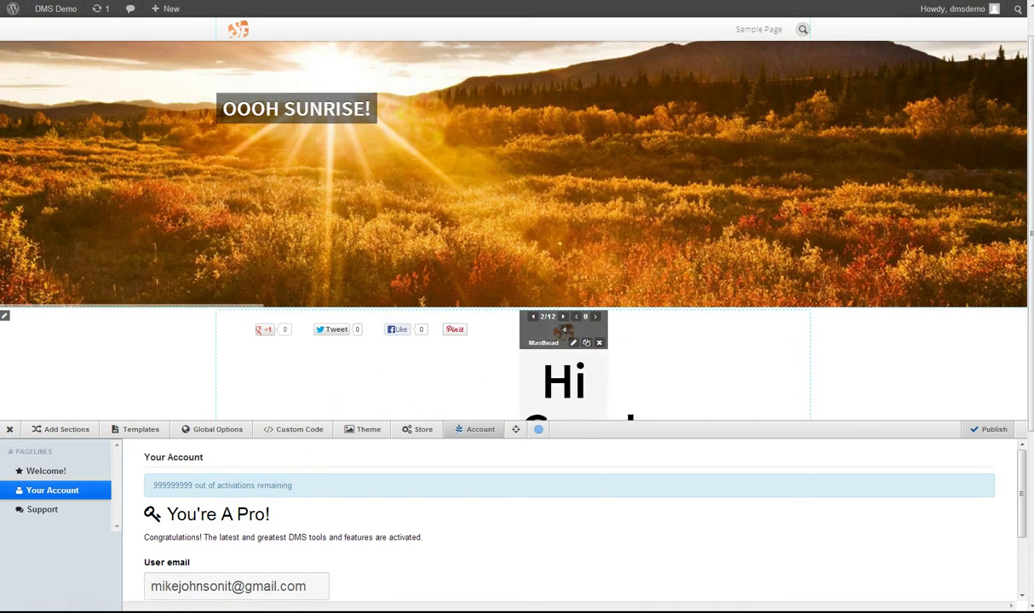
{"action": "left_click", "coordinate": [558, 317]}
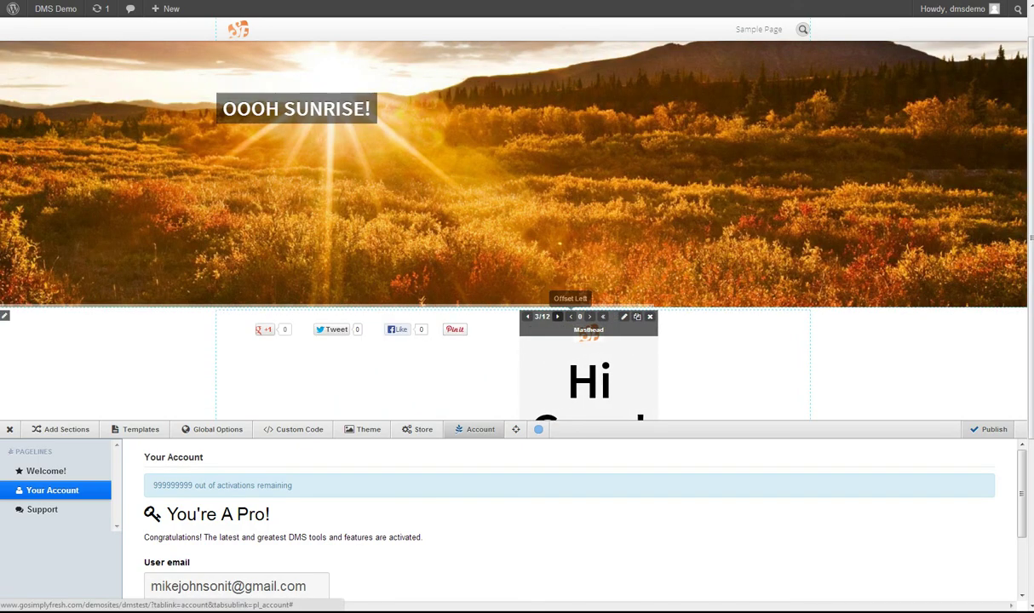
{"action": "left_click", "coordinate": [557, 317]}
{"action": "left_click", "coordinate": [558, 317]}
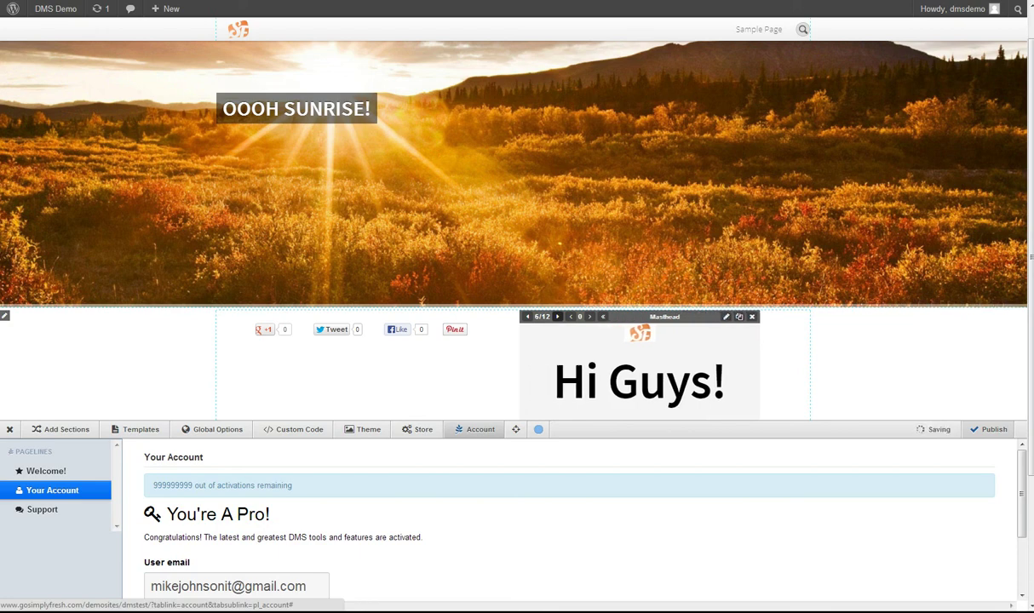
{"action": "left_click", "coordinate": [558, 317]}
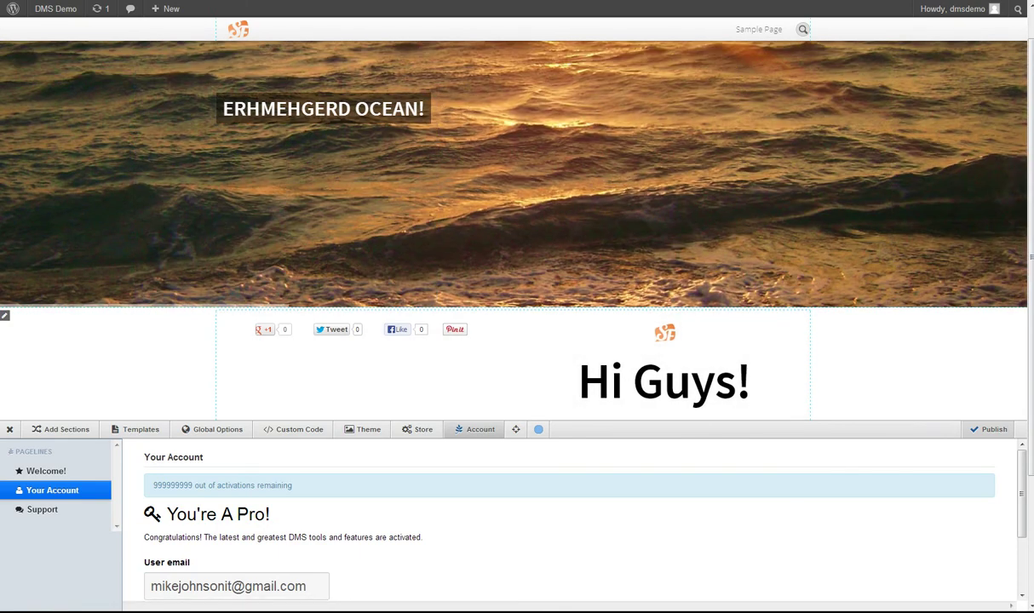
{"action": "scroll", "coordinate": [513, 230], "scroll_direction": "down", "scroll_amount": 1}
{"action": "scroll", "coordinate": [596, 307], "scroll_direction": "down", "scroll_amount": 1}
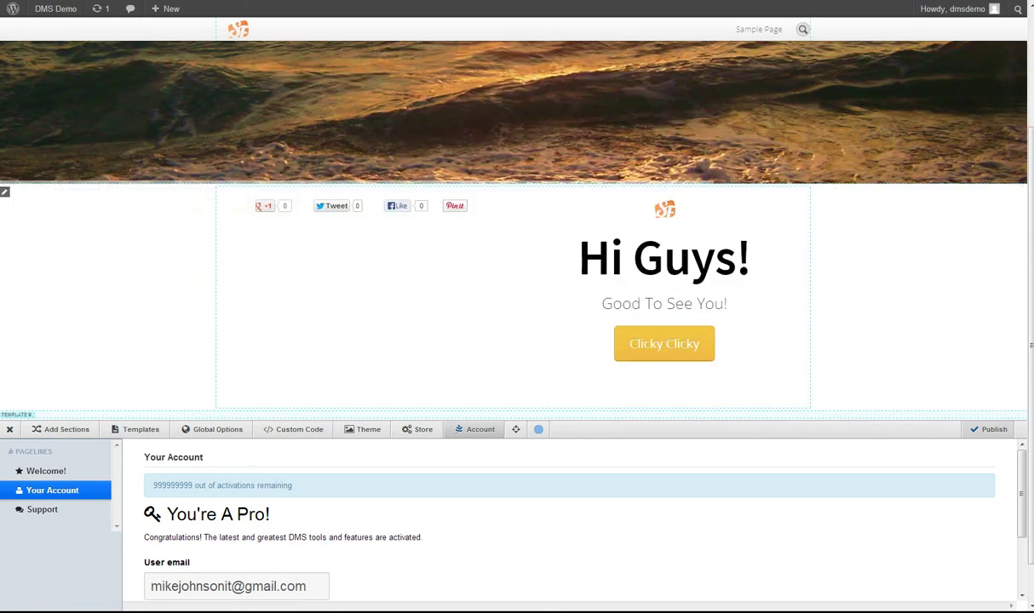